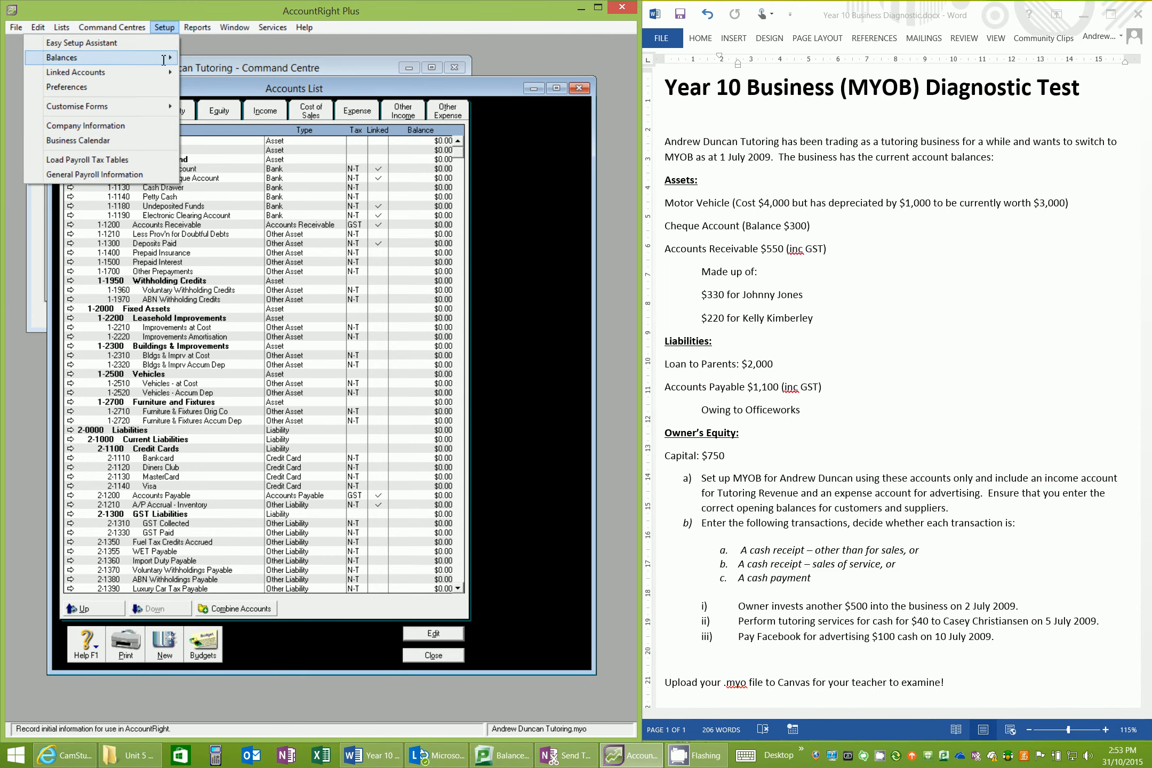
Step: Open the account opening balances and set Vehicles - at Cost to 4000 and Vehicles - Accum Dep to -1000
mouse_move(163, 59)
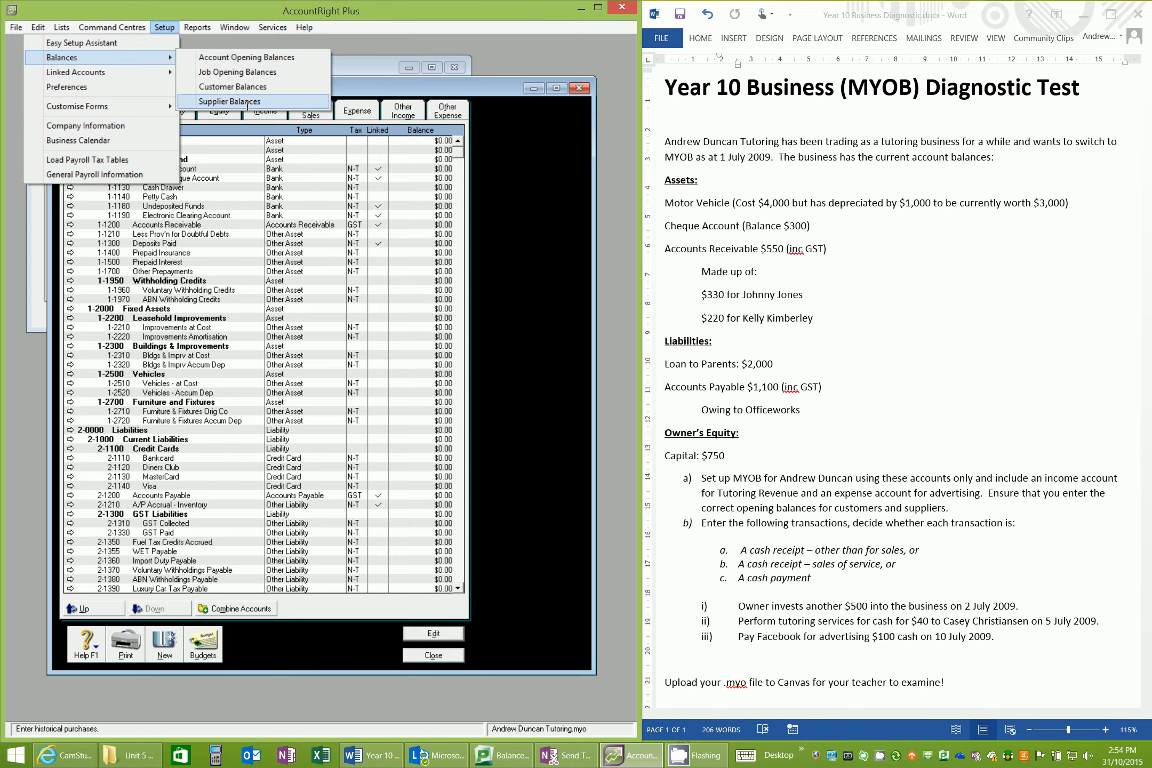
click(246, 57)
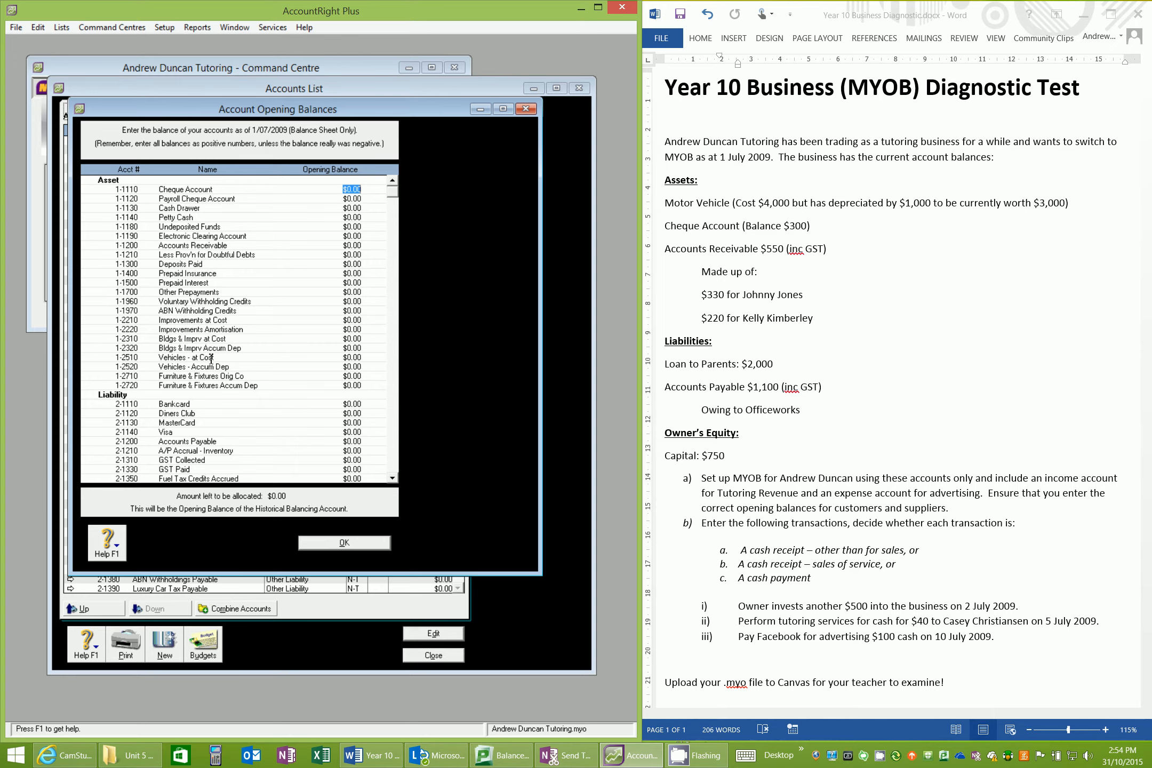
click(353, 358)
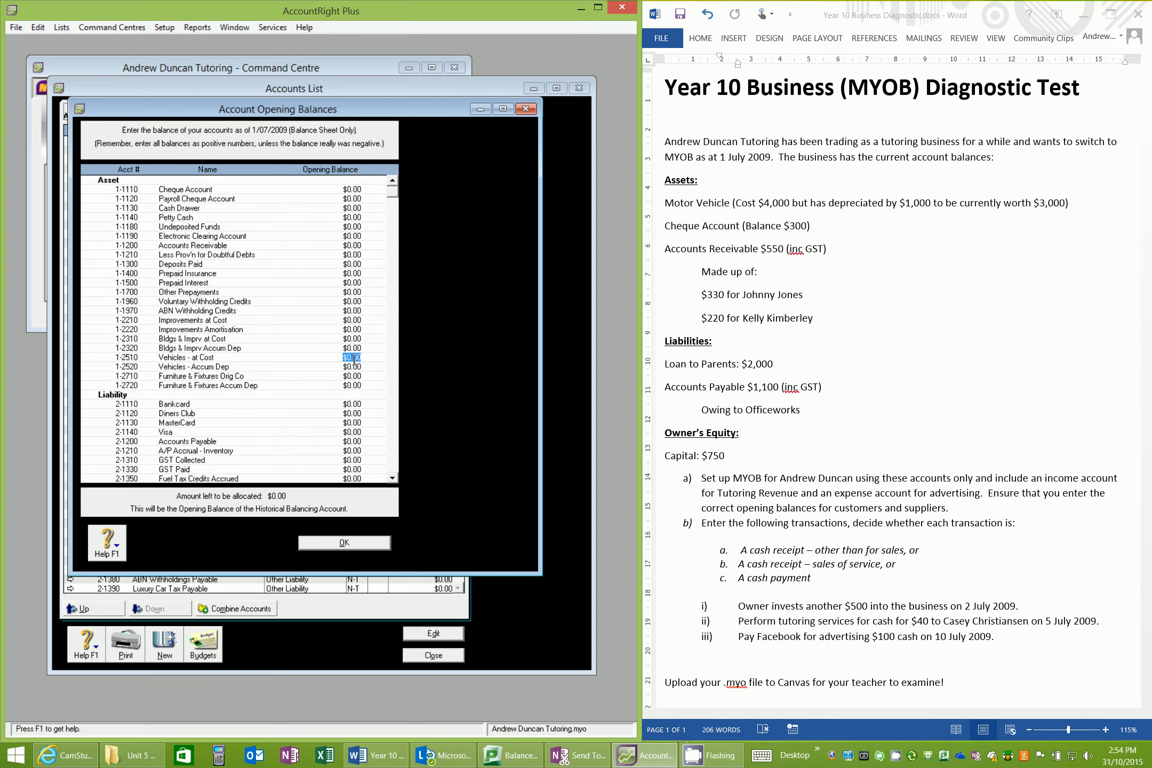
text(4000)
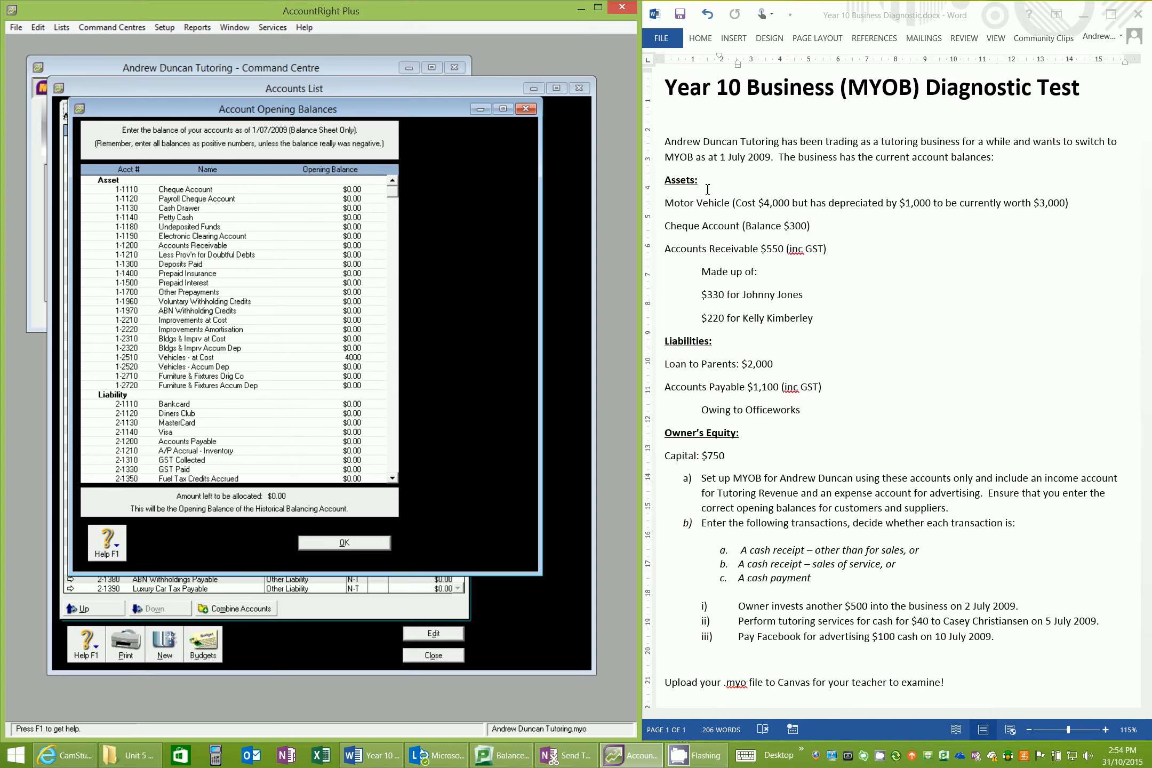
click(354, 378)
click(354, 368)
text(-1000)
key(Tab)
Step: Set the opening balances of Cheque Account to 300 and Accounts Receivable to 550
click(352, 190)
text(300)
key(Tab)
click(358, 245)
text(550)
key(Tab)
Step: Set the opening balances of long-term loan account 2-2200 to 2000 and Accounts Payable to 1100
click(393, 478)
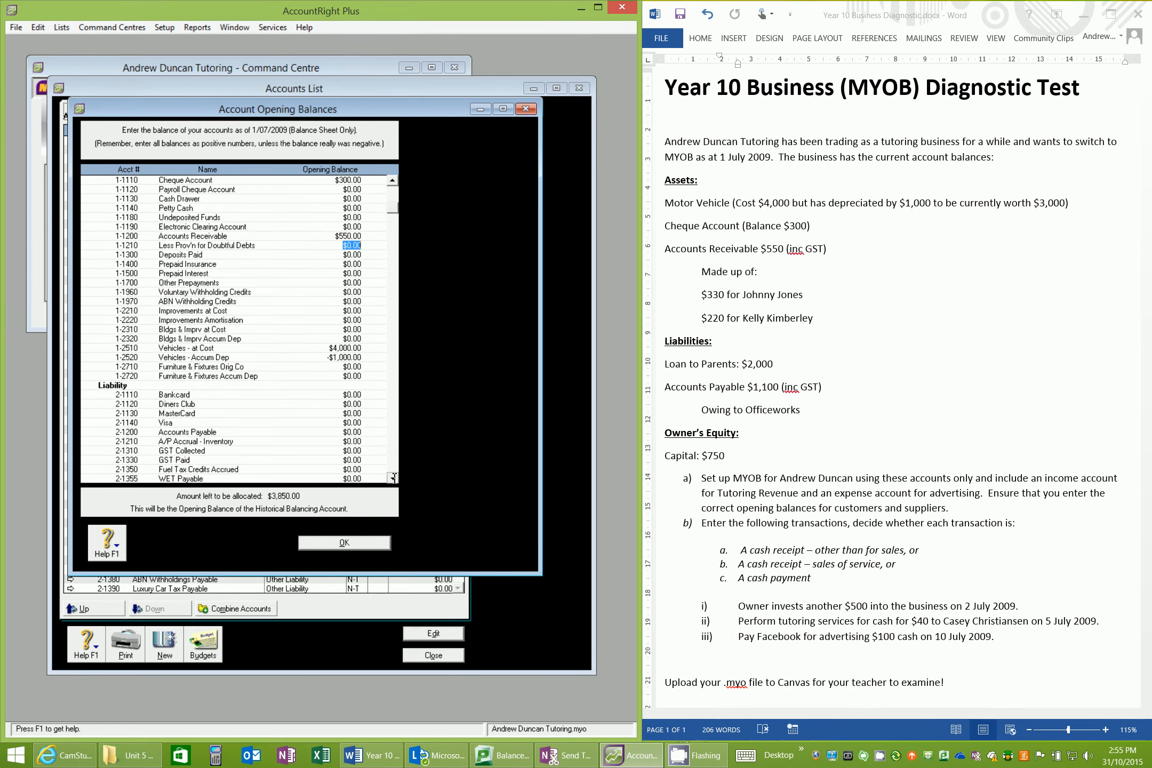
drag(392, 478, 393, 478)
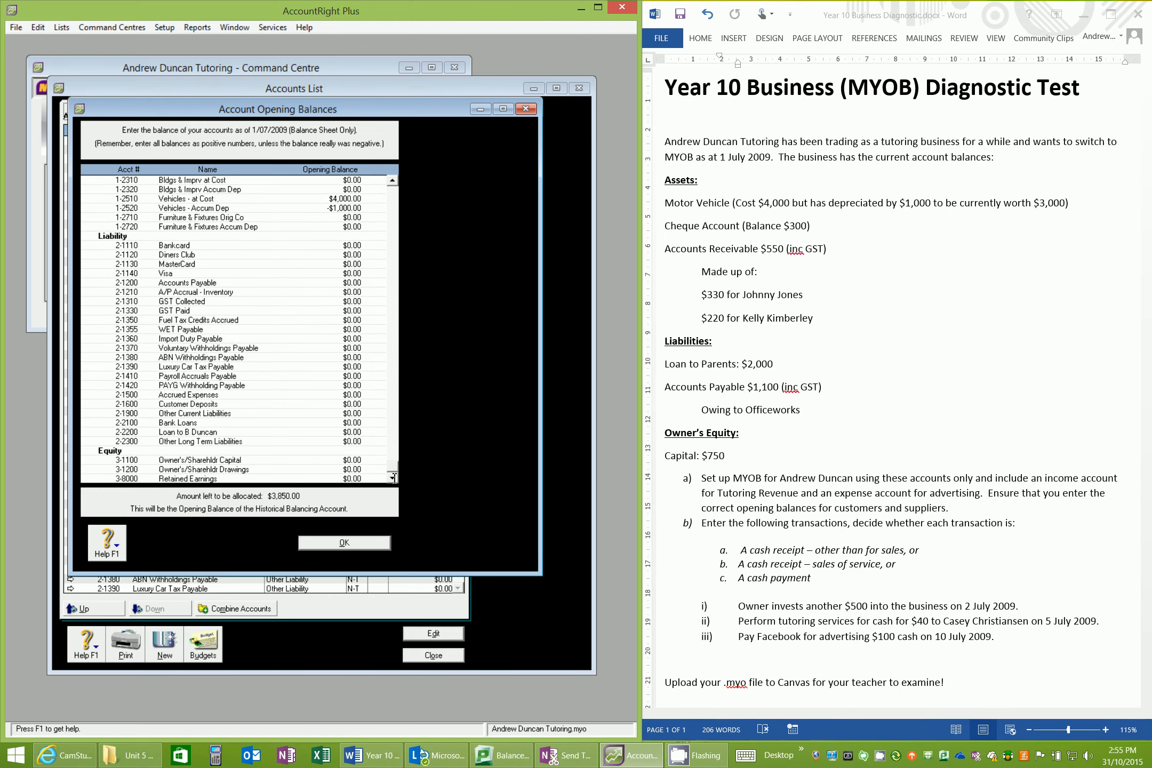
click(351, 432)
text(2000)
key(Tab)
click(360, 285)
text(1100)
key(Tab)
Step: Set the Owner's/Sharehldr Capital opening balance to 750 and accept the opening balances
click(362, 461)
text(750)
key(Tab)
click(345, 543)
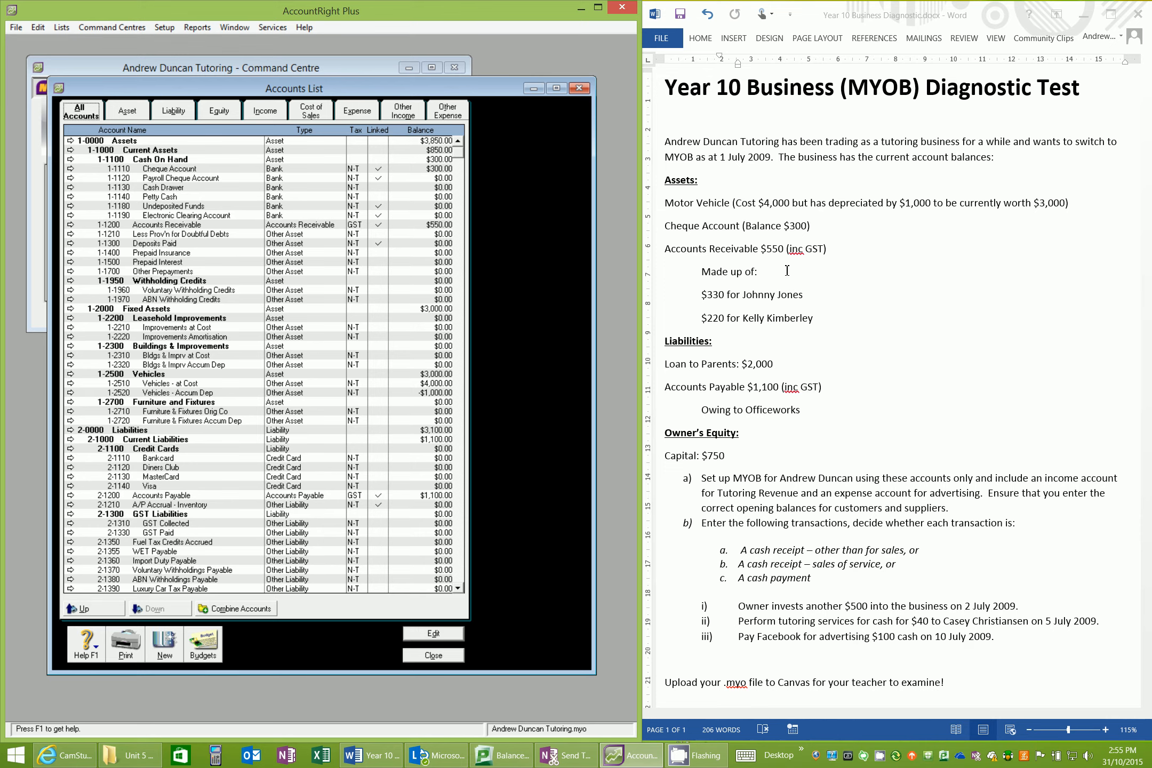
Step: Switch to the Word document and review which customers make up Accounts Receivable and which supplier is owed
click(727, 304)
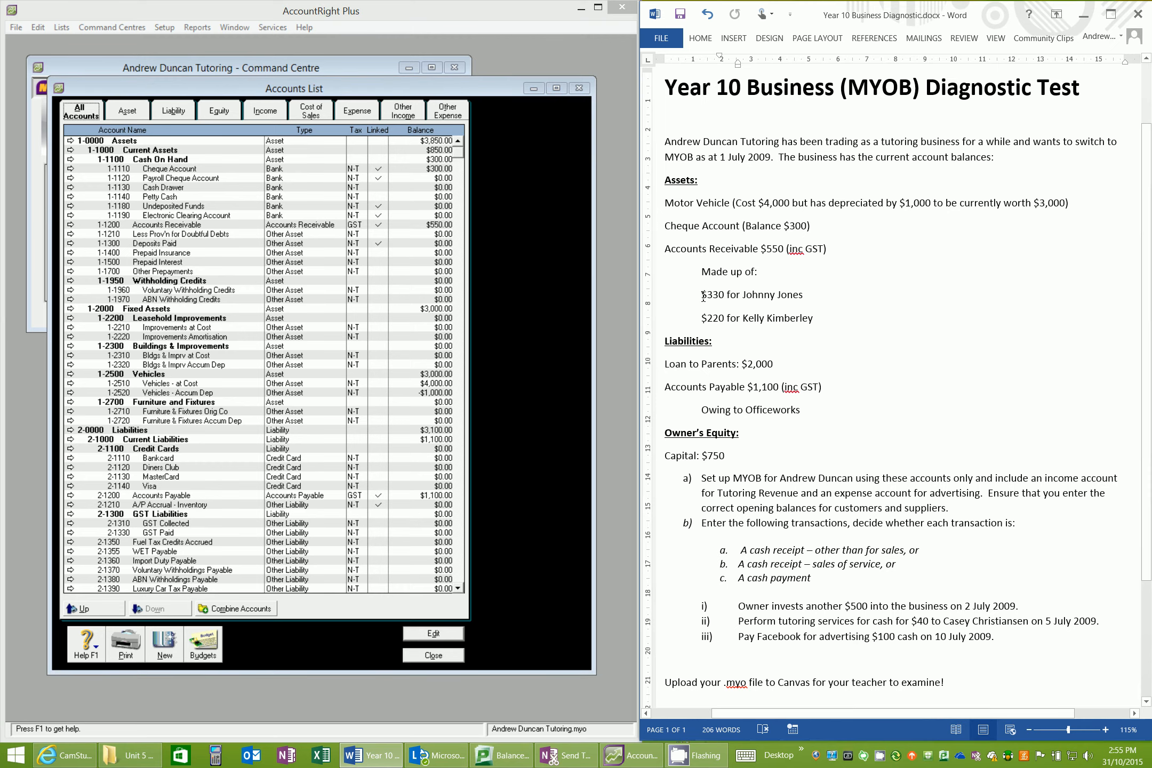
drag(703, 295, 835, 324)
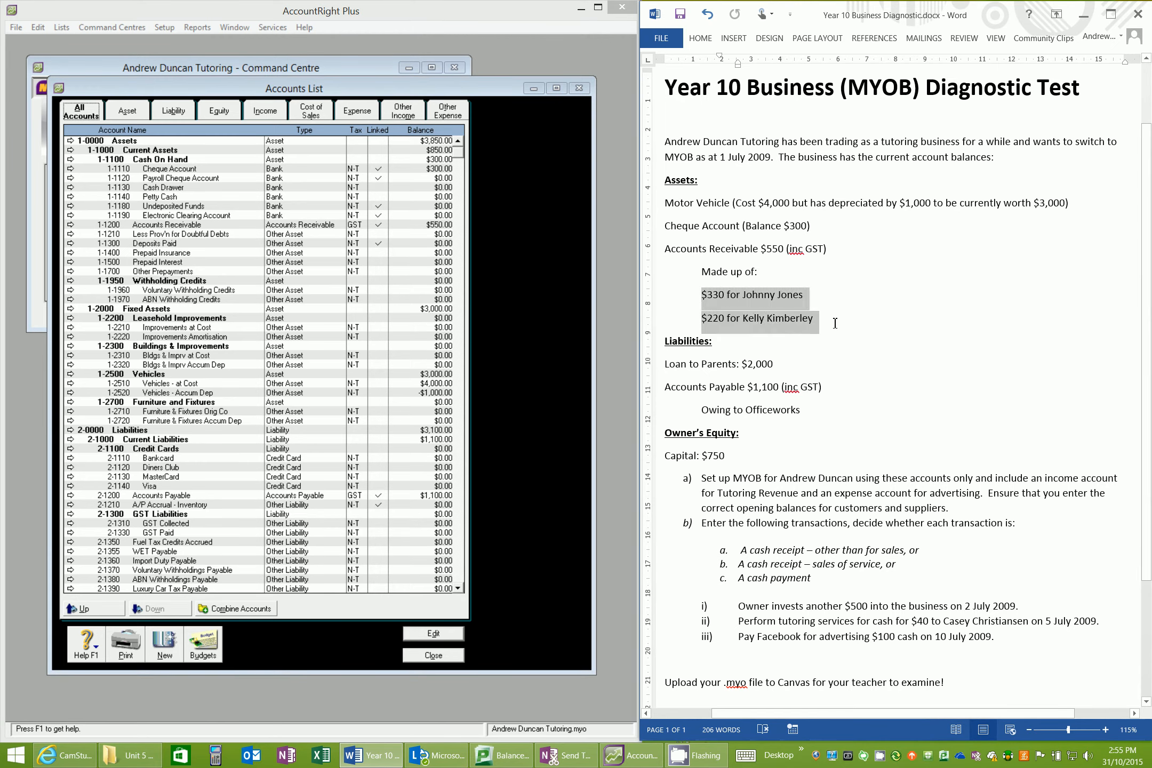
click(703, 411)
key(ctrl+shift+Right)
key(ctrl+shift+Right)
key(ctrl+shift+Right)
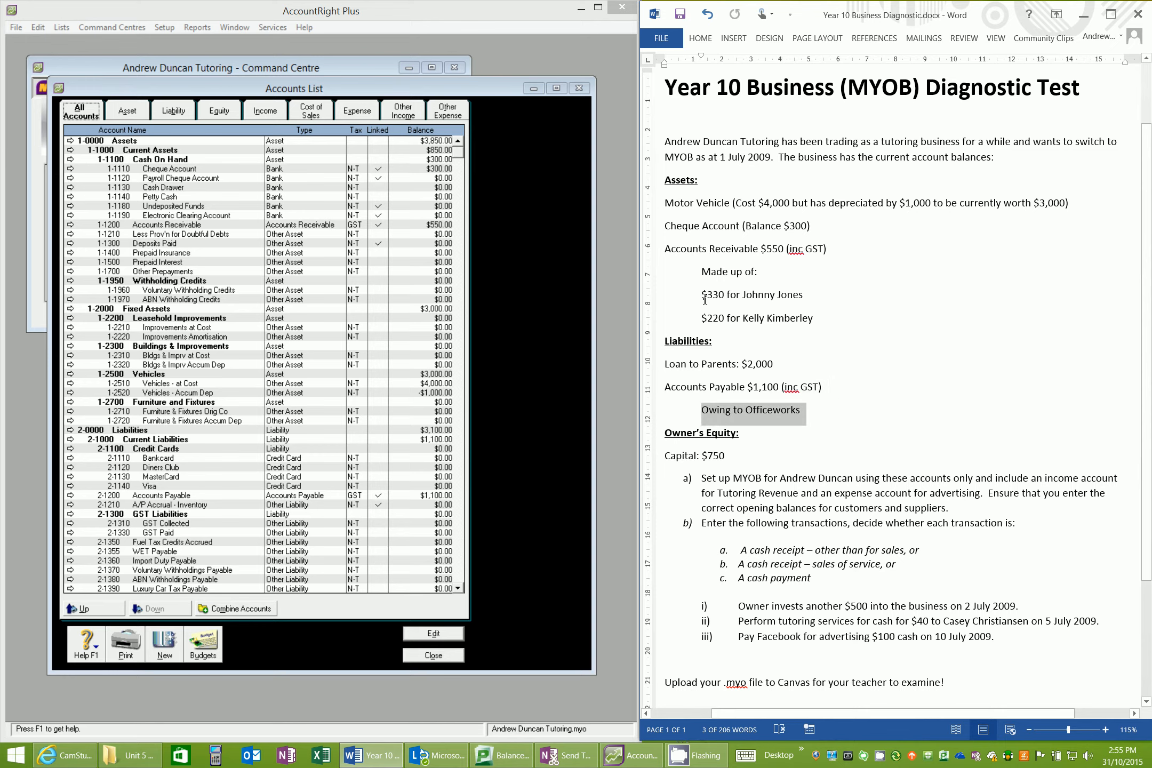
drag(704, 297, 851, 328)
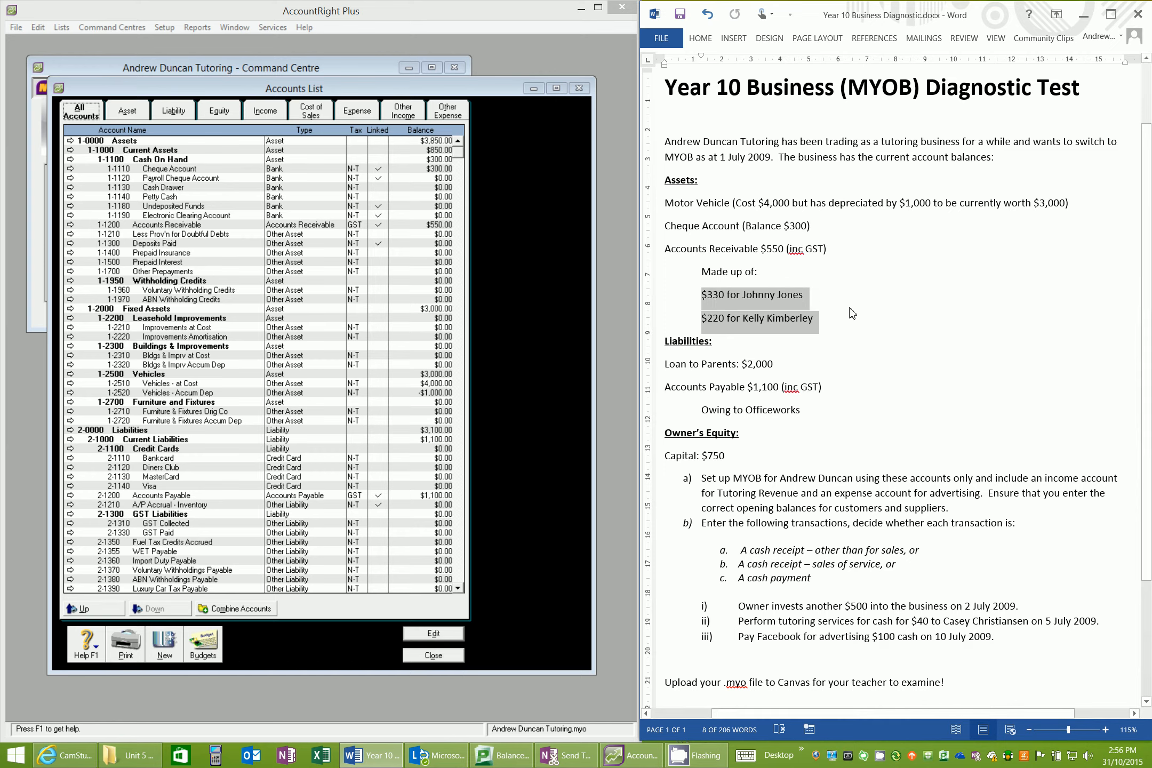
Step: Switch to AccountRight Plus, open the customer balances and create a customer card using the full name of the customer owing $330
click(171, 27)
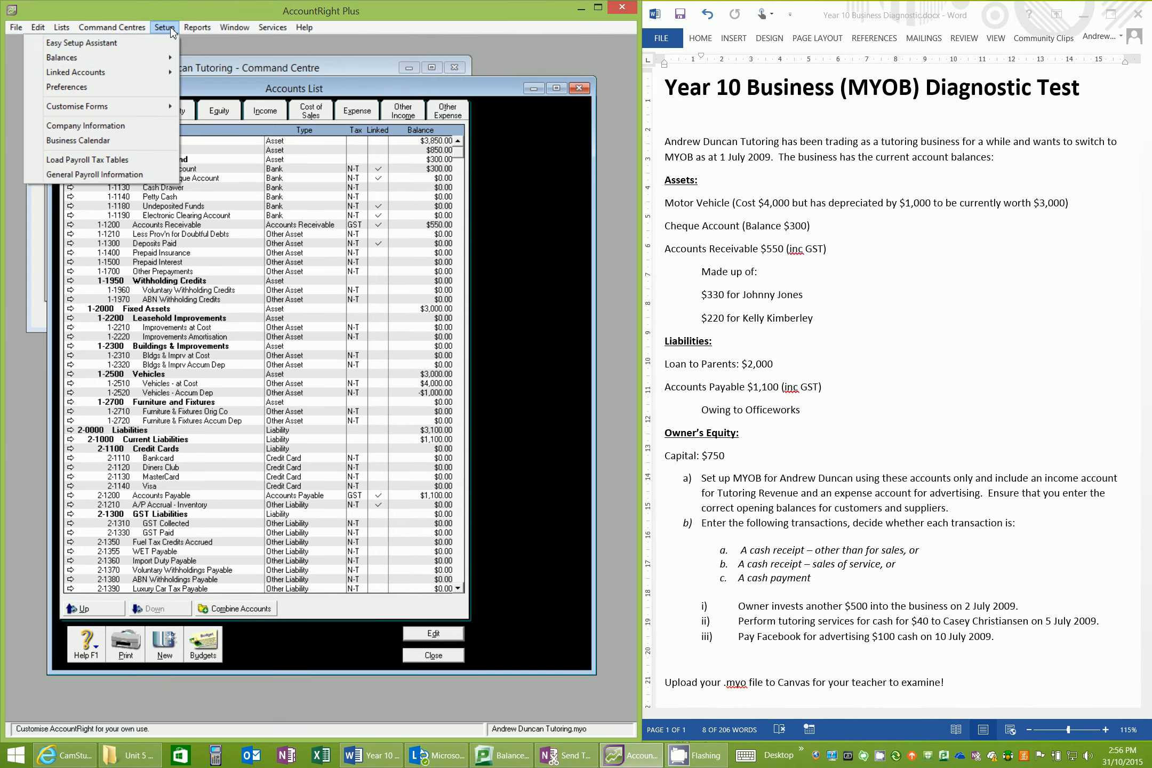
mouse_move(162, 59)
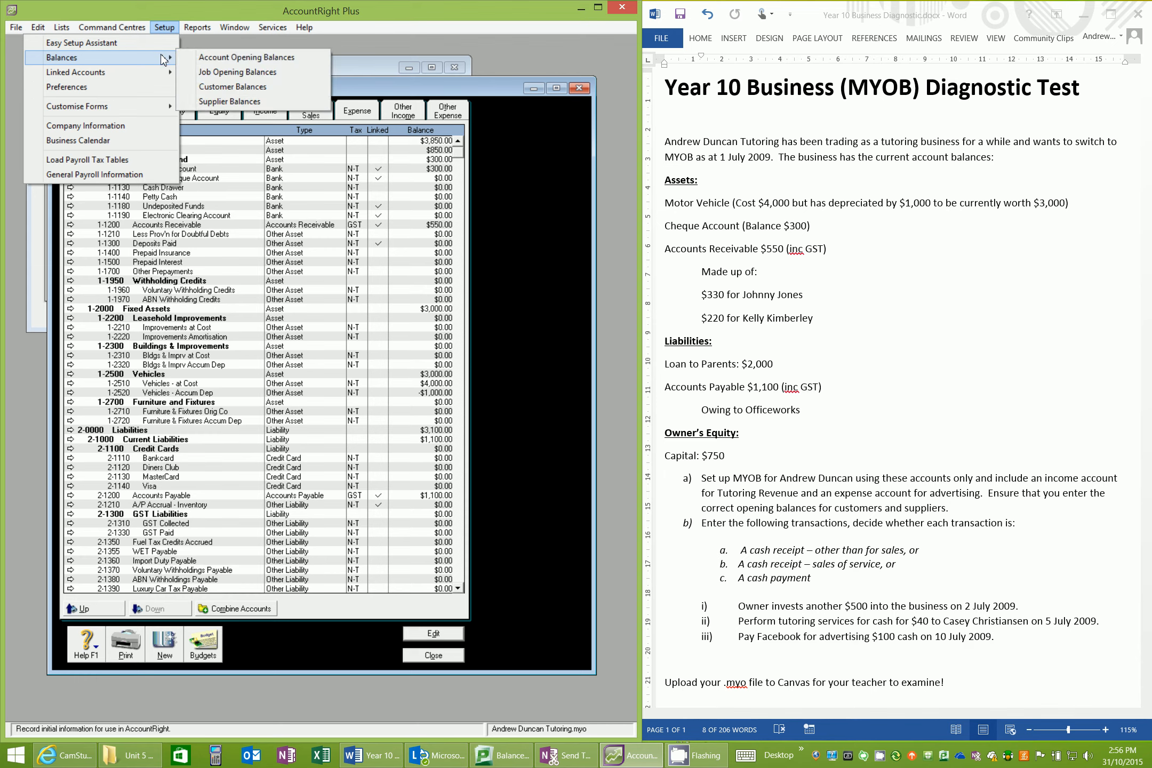
click(218, 87)
click(211, 133)
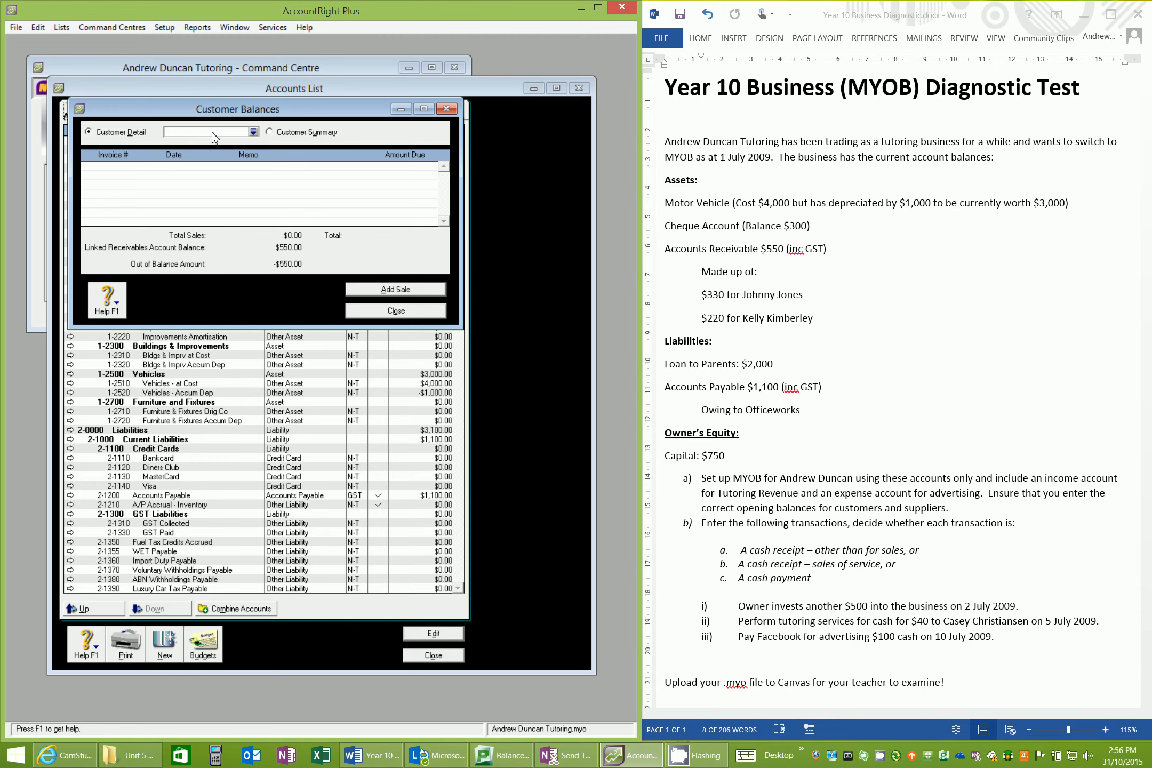
text(Johnny Jones)
key(Tab)
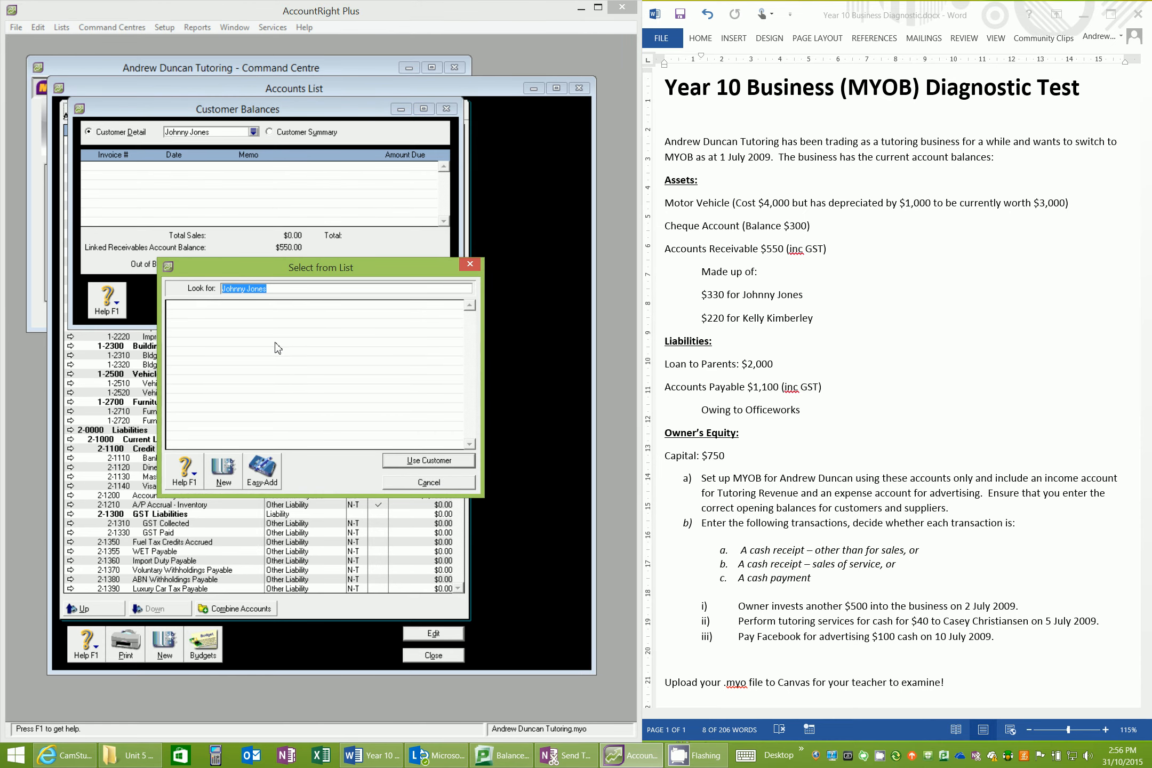
click(224, 470)
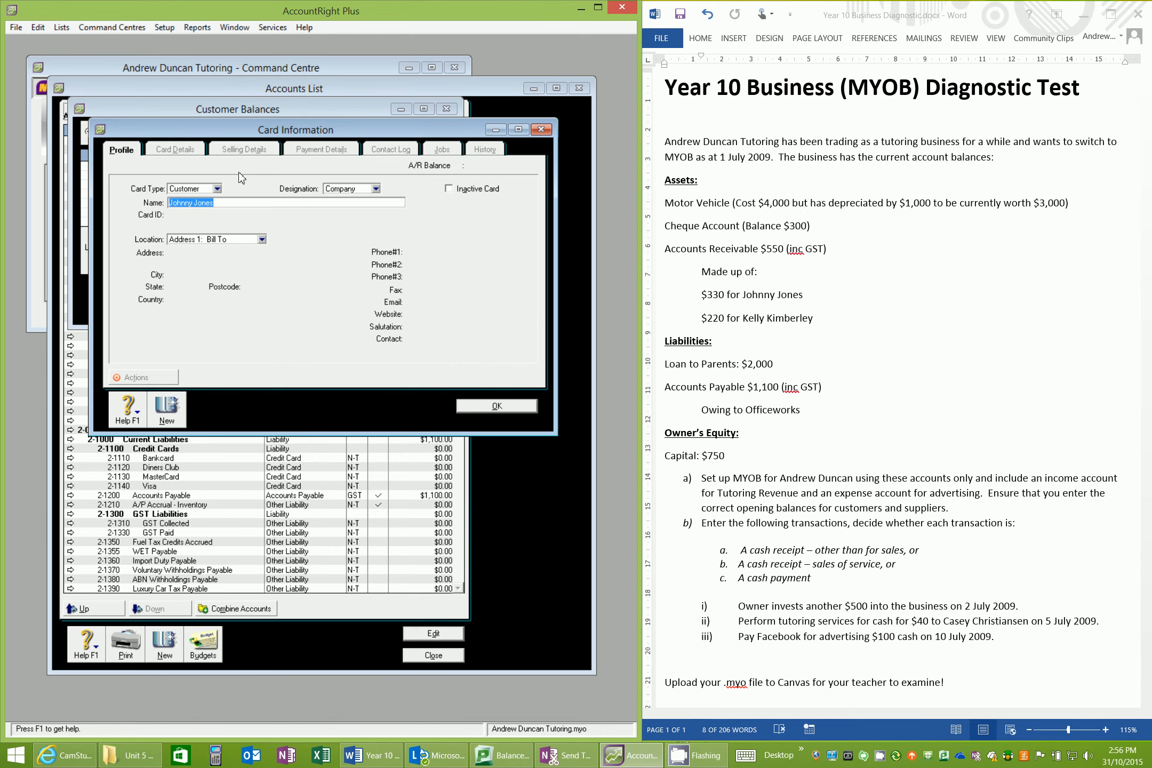
key(Tab)
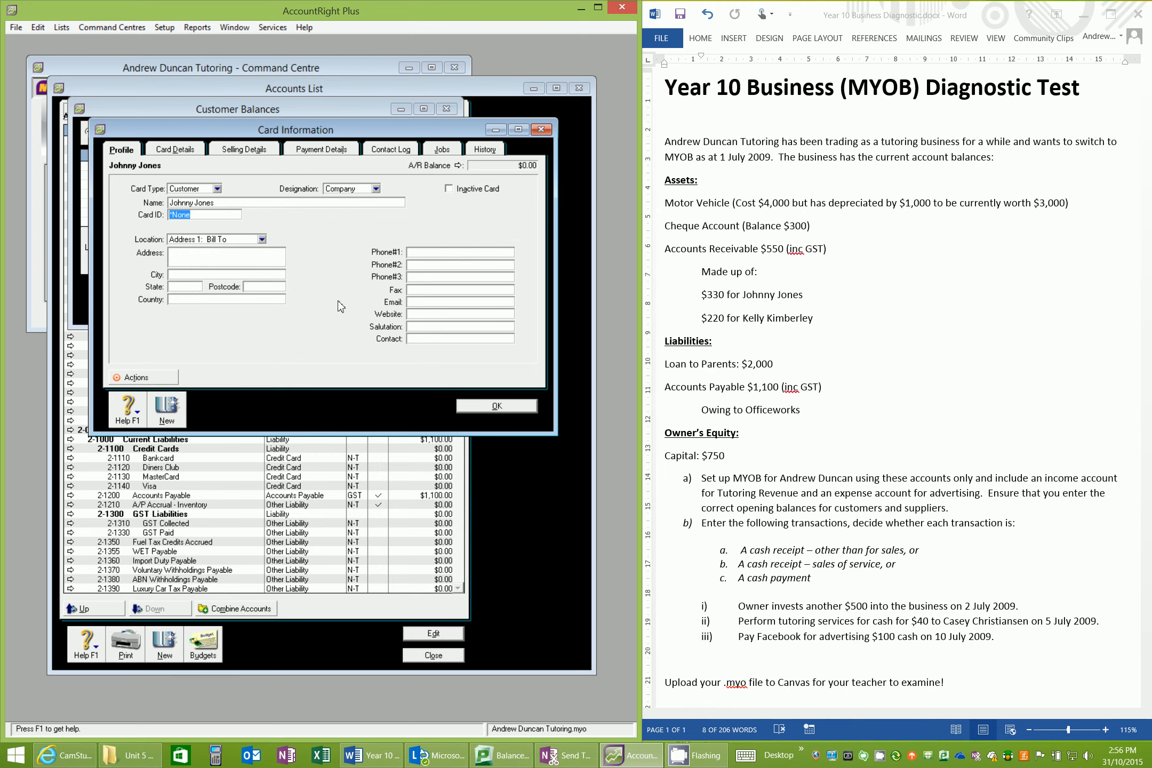
click(477, 408)
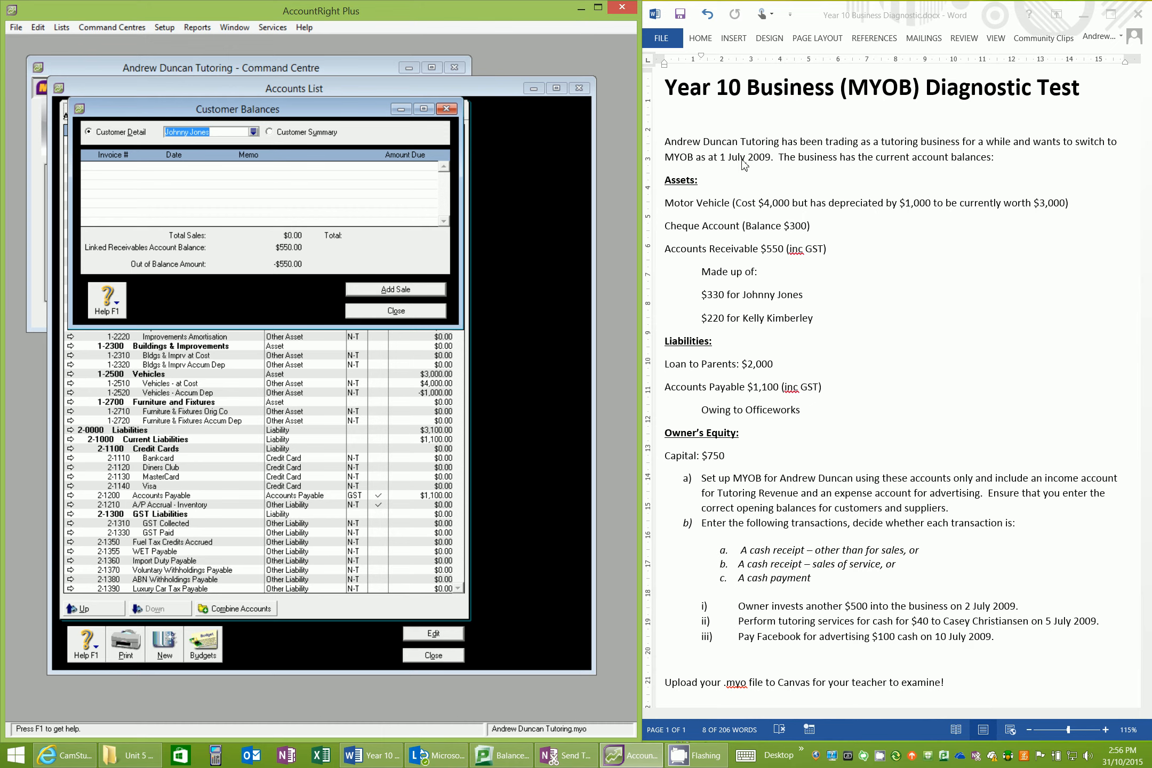
Step: Record a historical sale for this customer dated 1/7/2009 with a tax-inclusive total of 330
click(425, 289)
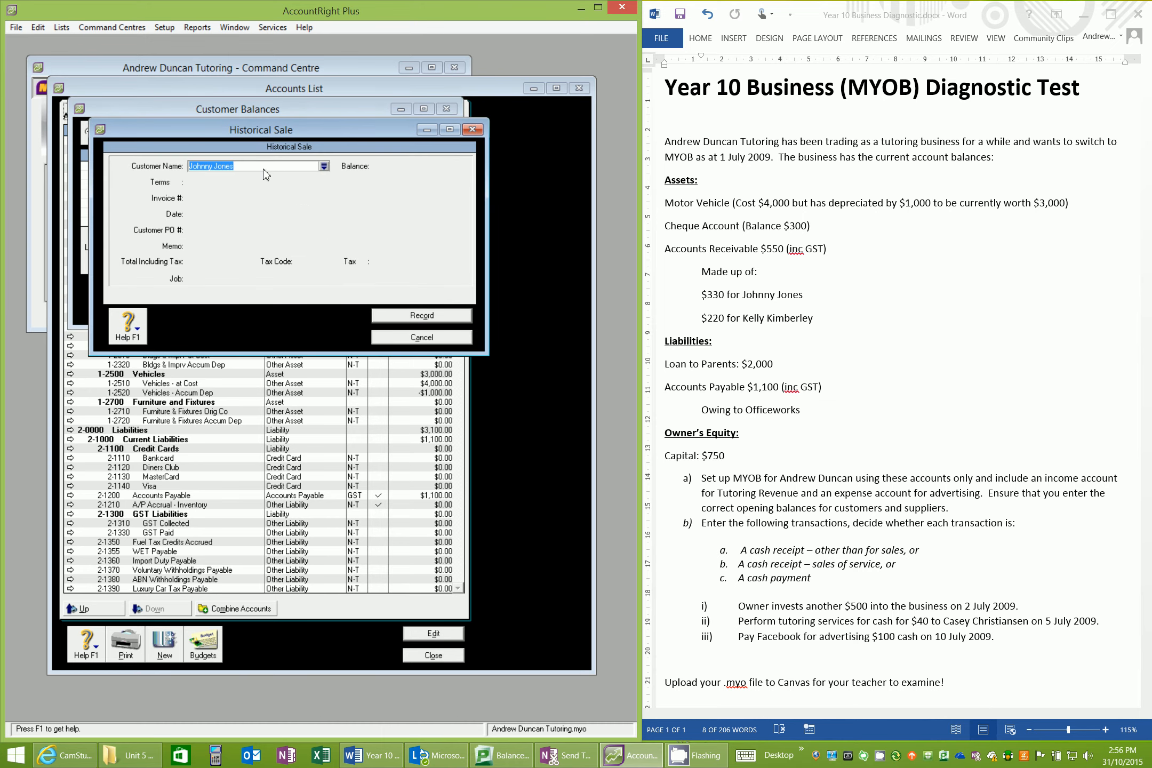
key(Tab)
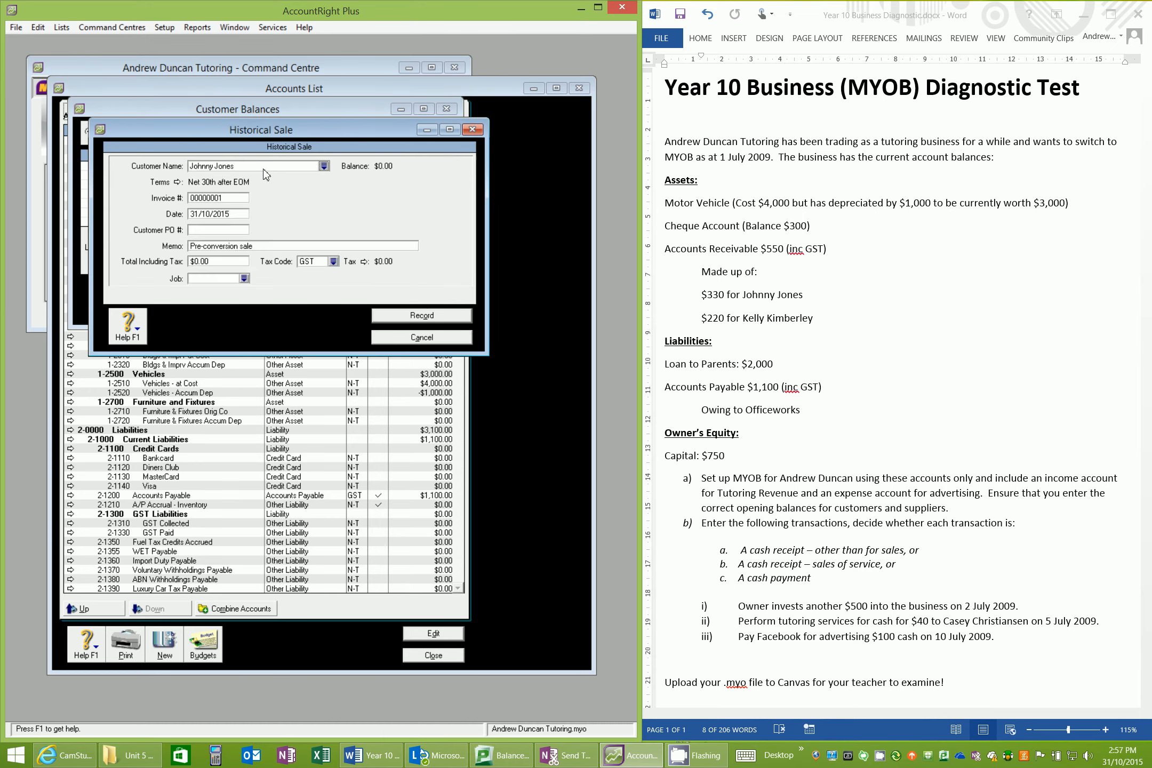
click(234, 214)
text(1/7/2009)
key(Tab)
click(231, 263)
text(330)
key(Tab)
click(419, 316)
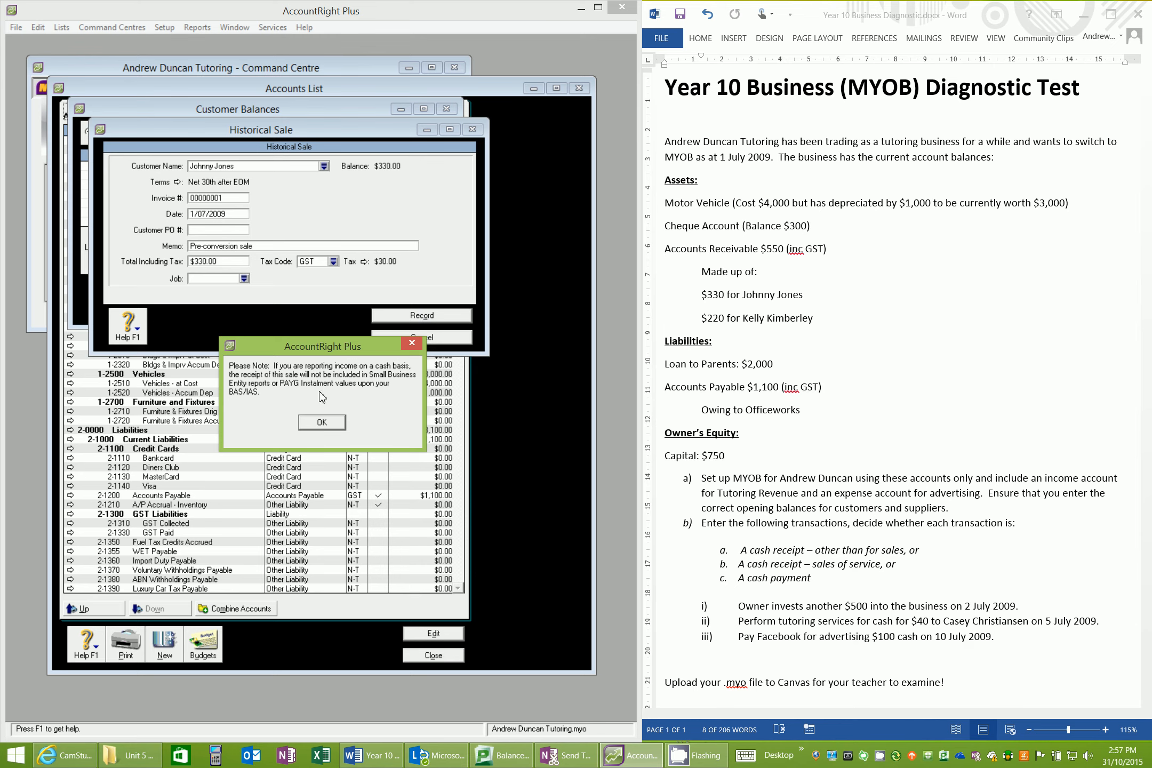
click(322, 423)
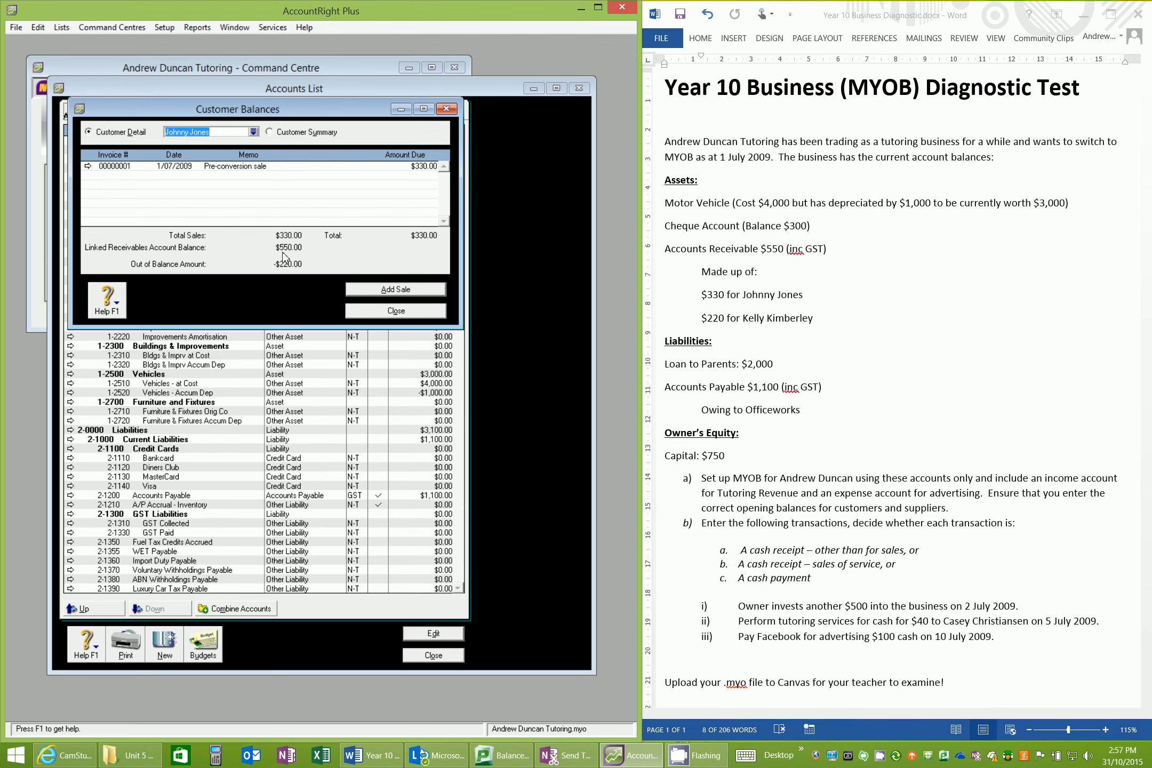
Step: Create a customer card using the full name of the second customer, who owes $220
text(Kelly Kimberley)
key(Tab)
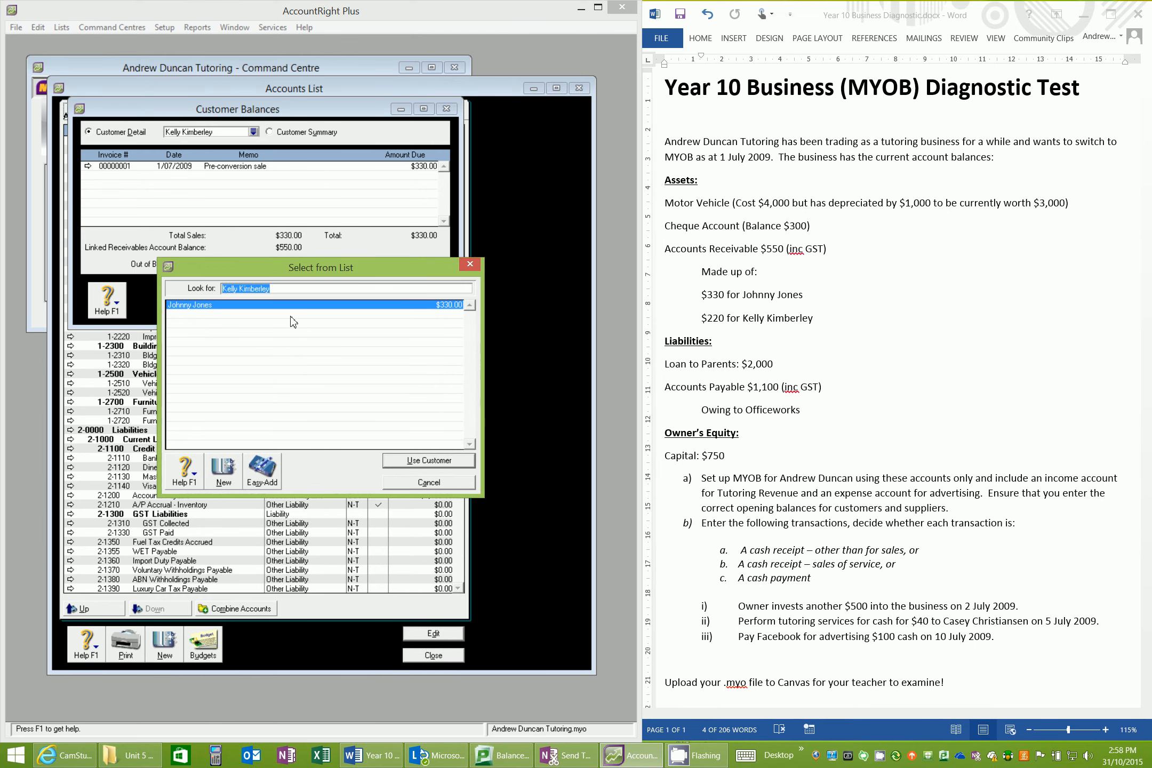
click(235, 469)
click(497, 406)
Step: Record a 220 tax-inclusive historical sale dated 1/07/2009 for the second customer and close the customer balances
text(220)
double_click(218, 214)
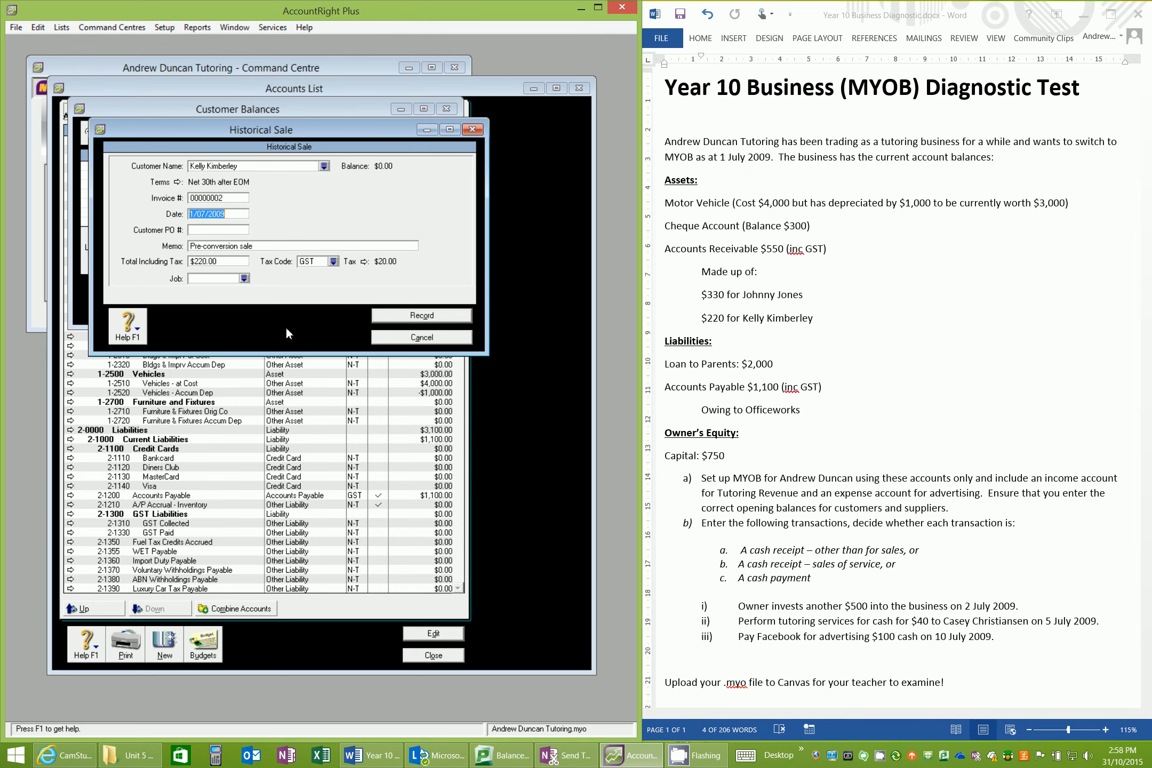
click(383, 319)
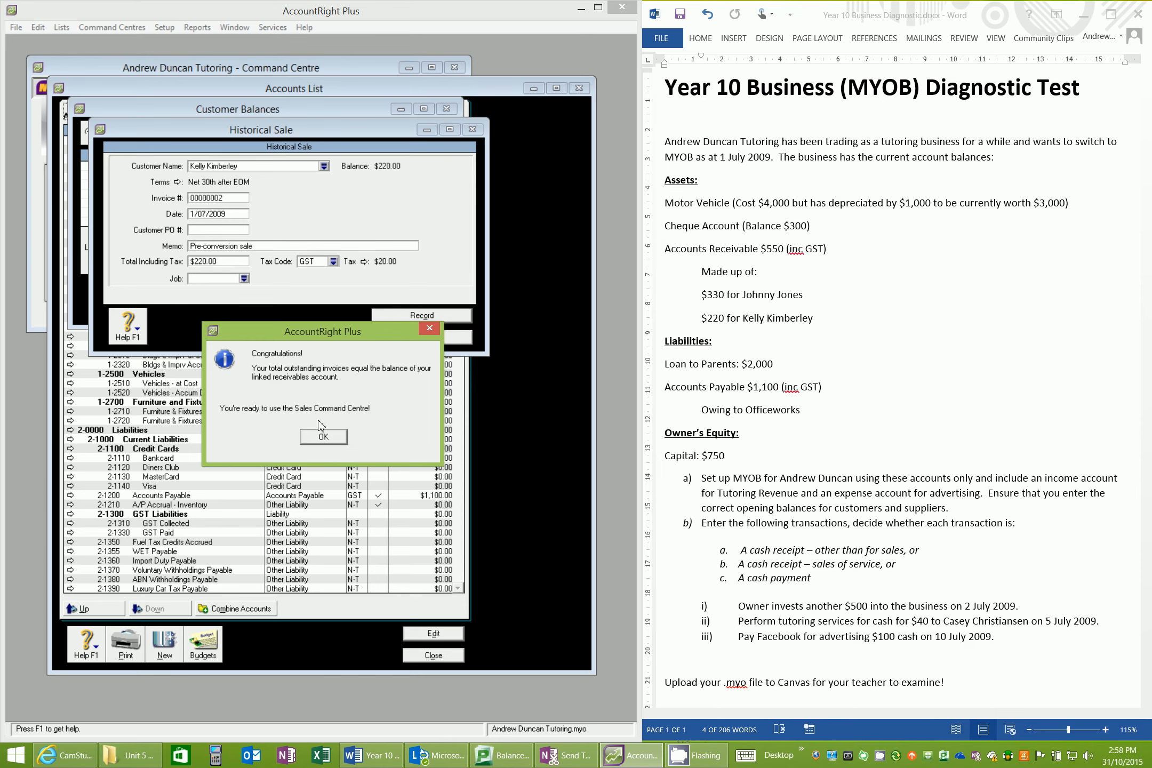
click(325, 435)
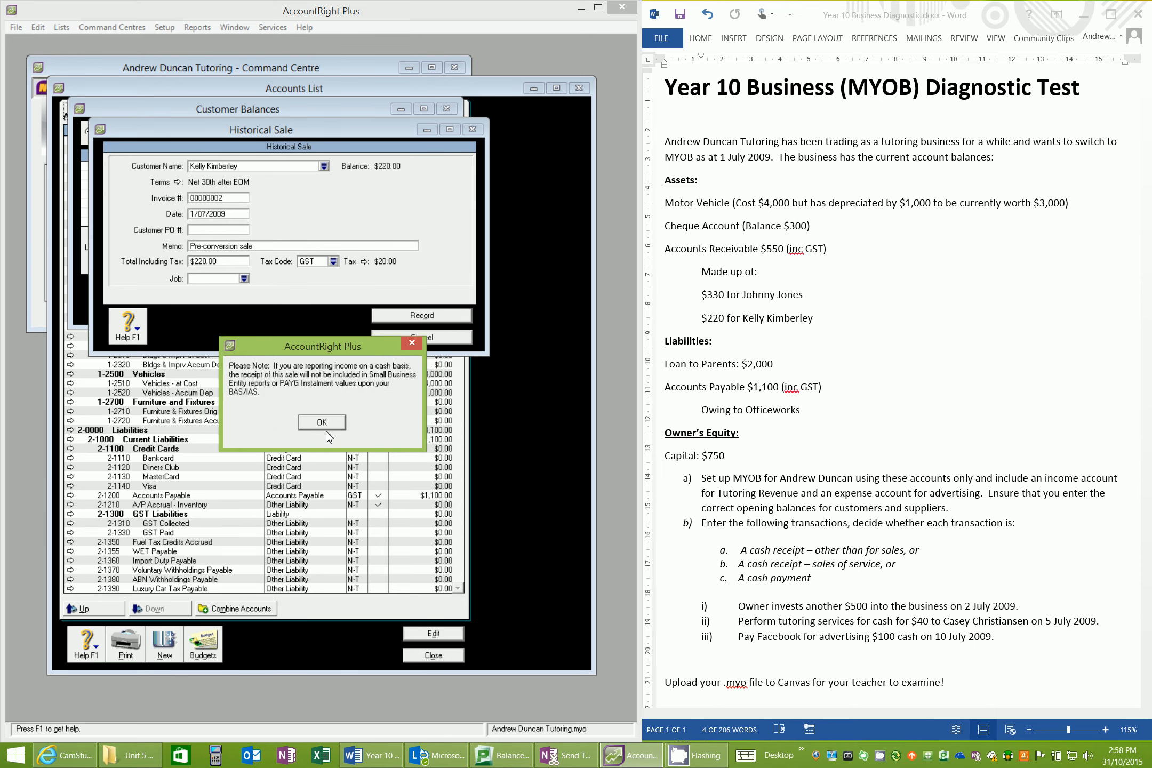
click(330, 425)
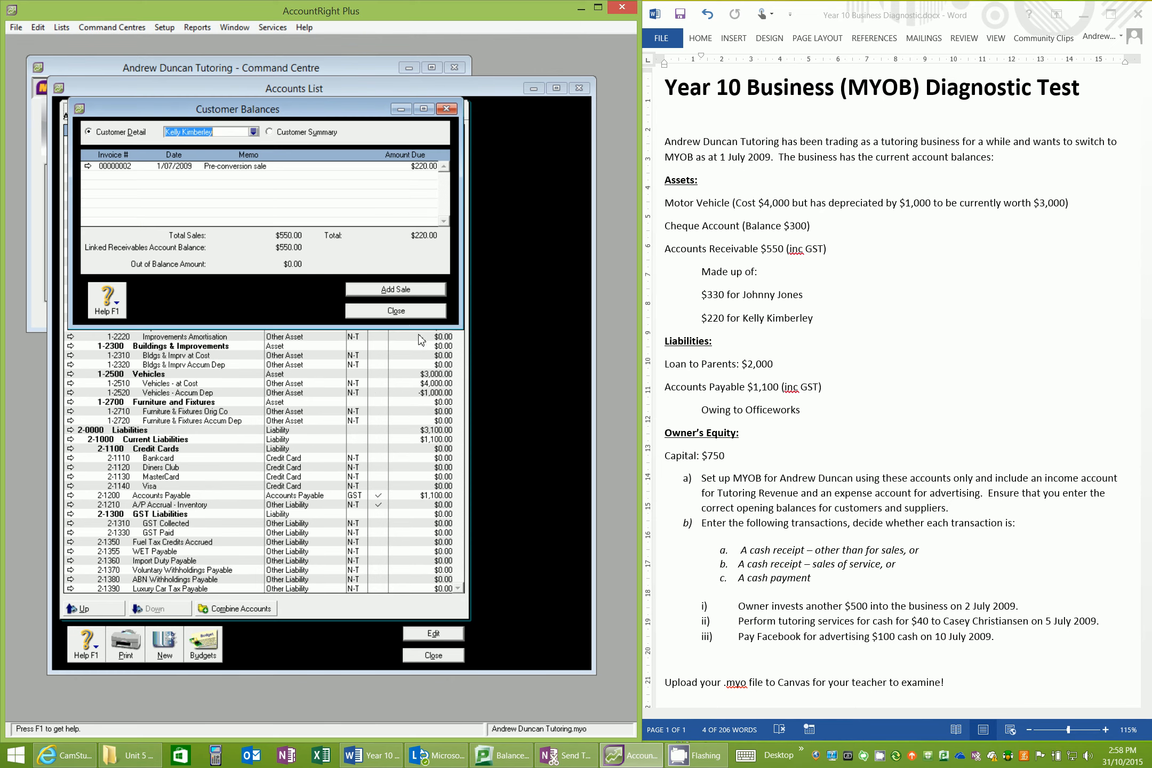
click(396, 311)
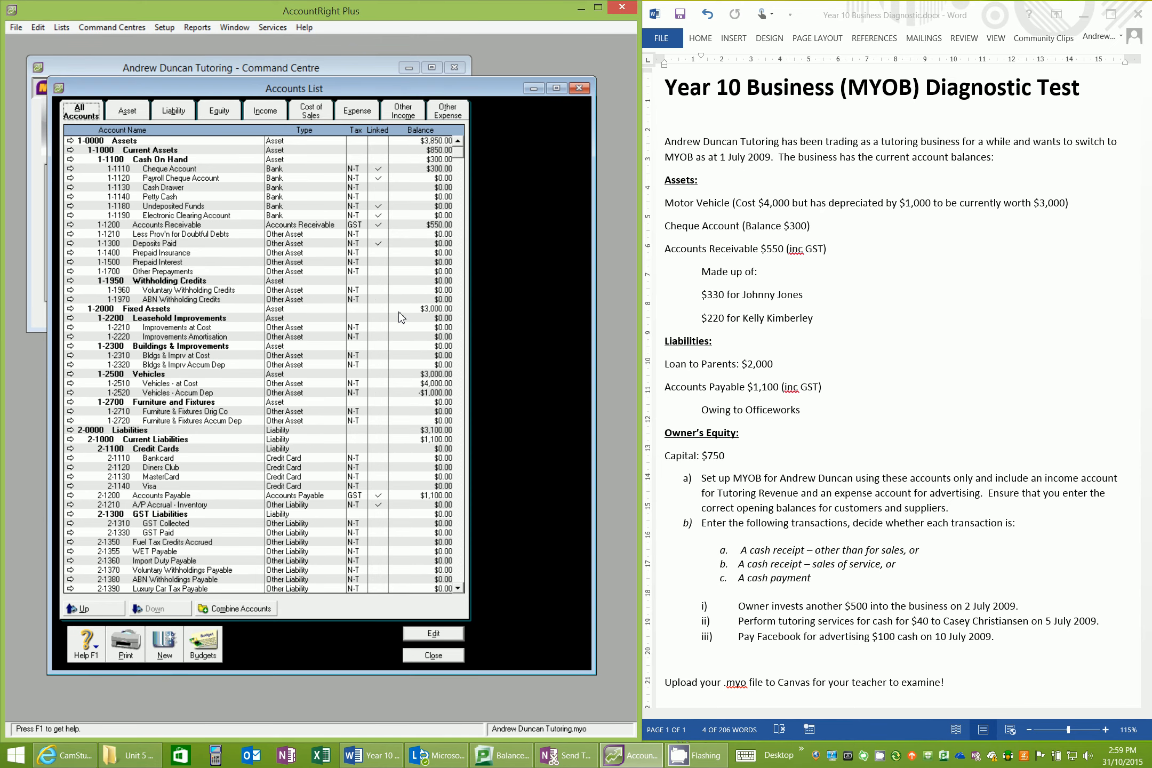
Step: Check the Accounts Receivable balance in the accounts list and the individual customer balances in the Cards List
click(179, 227)
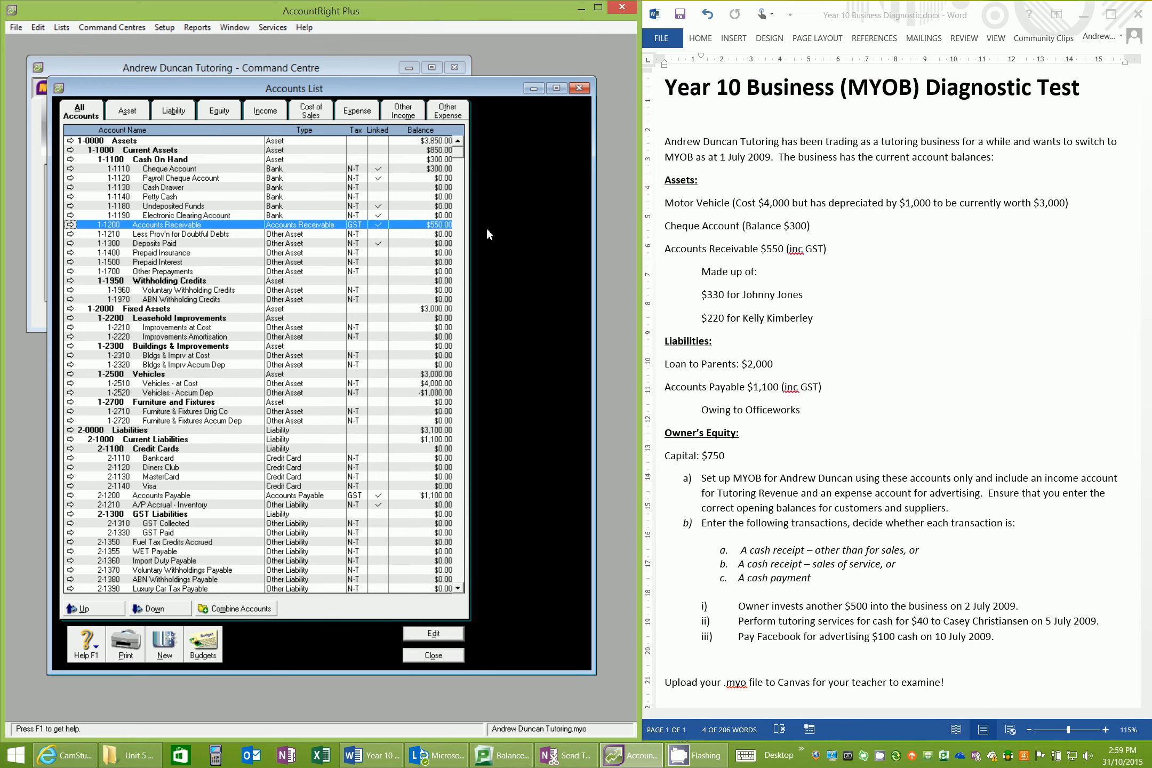
click(287, 70)
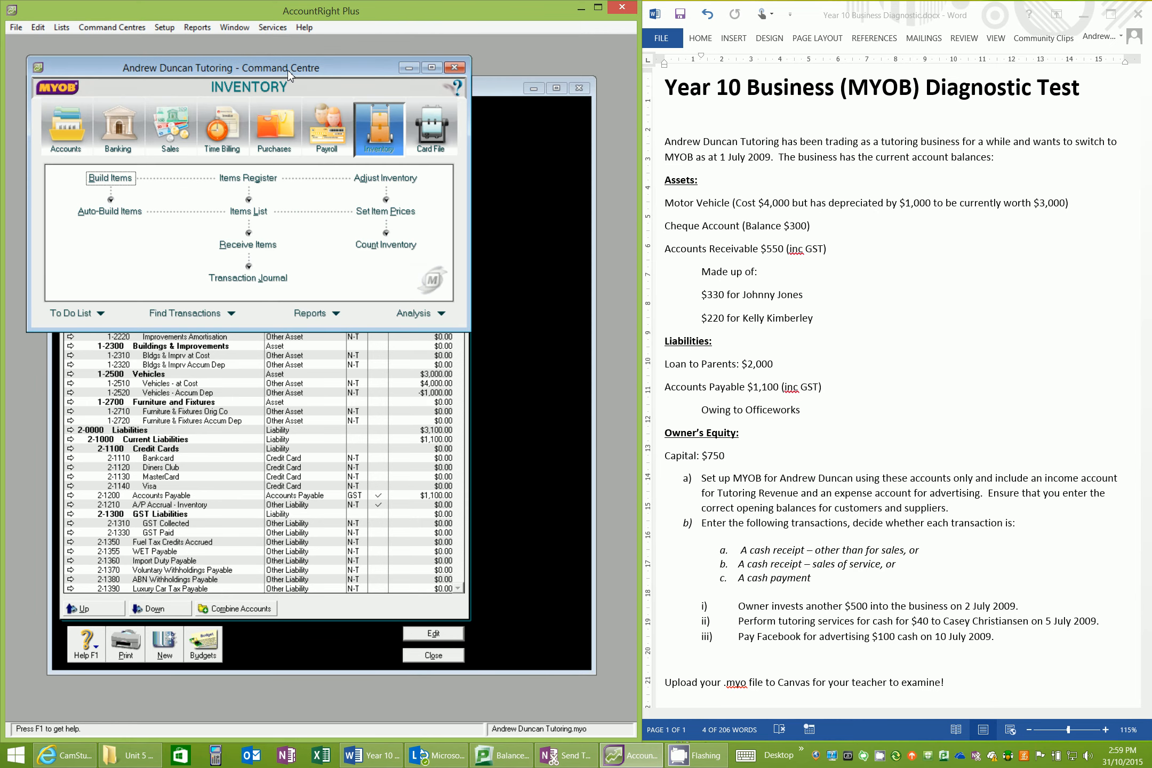
click(430, 133)
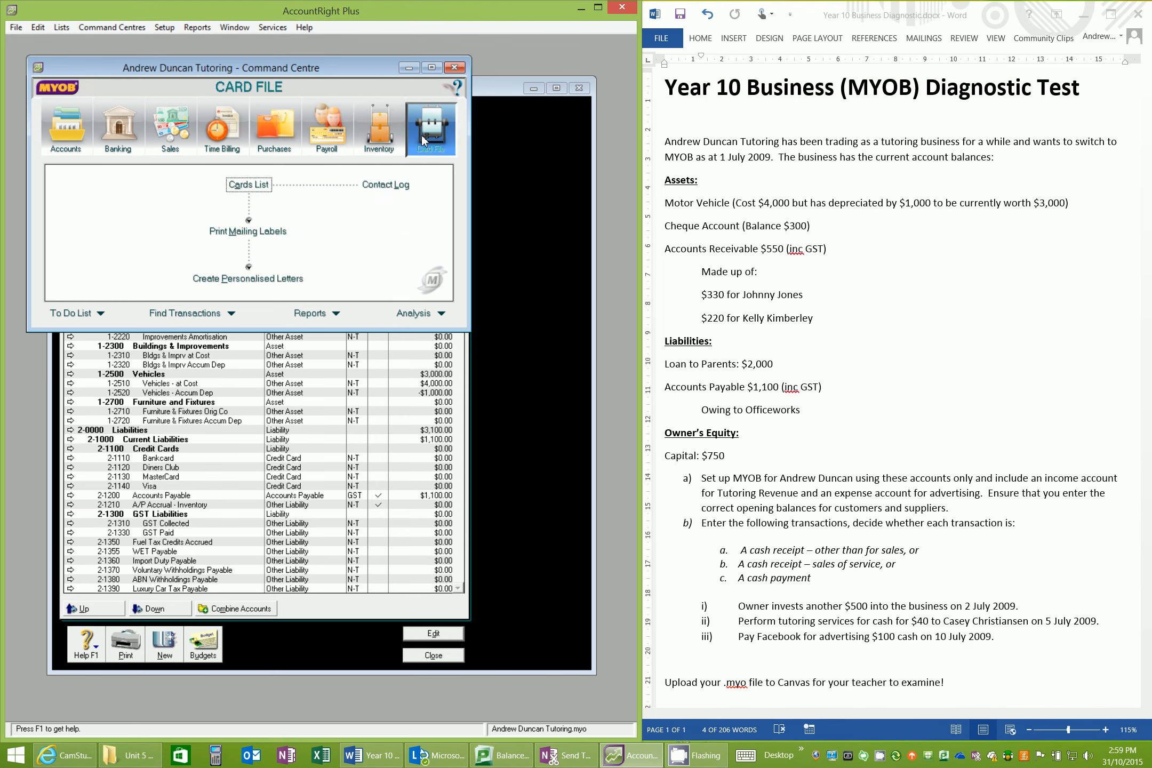
click(249, 186)
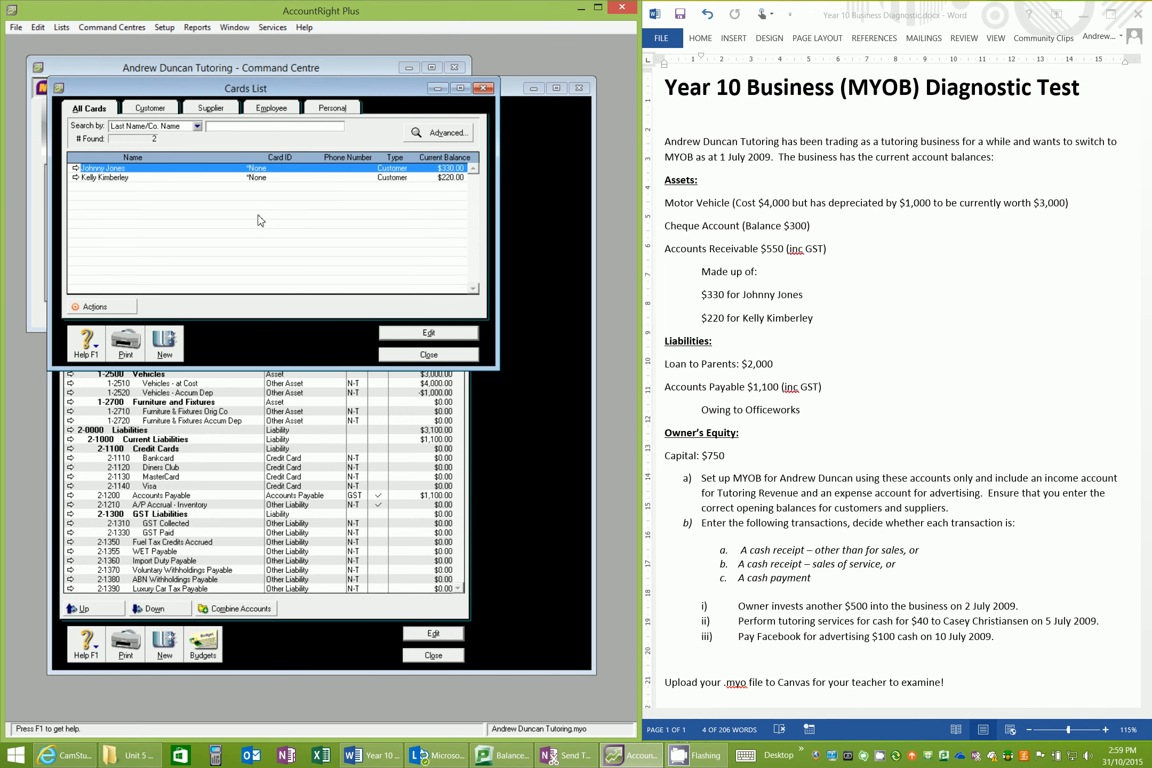
Step: Open the supplier balances and create a new supplier card named Officeworks
click(164, 27)
mouse_move(168, 70)
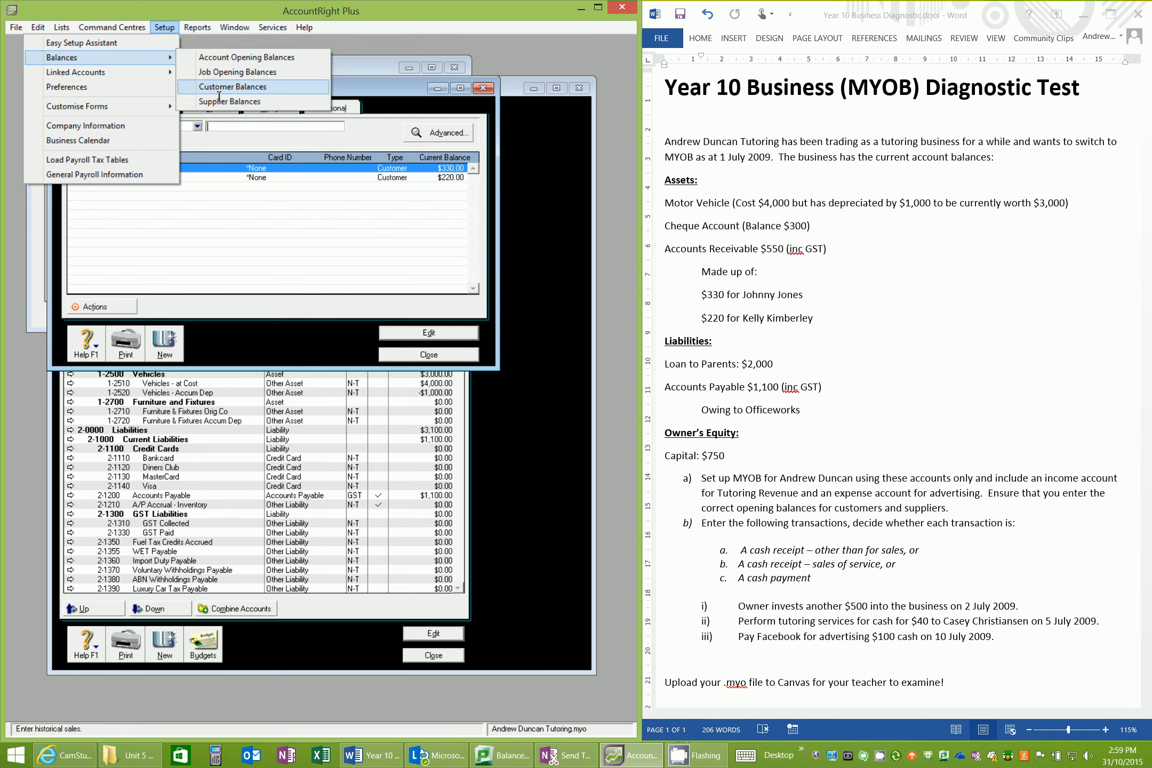
click(217, 106)
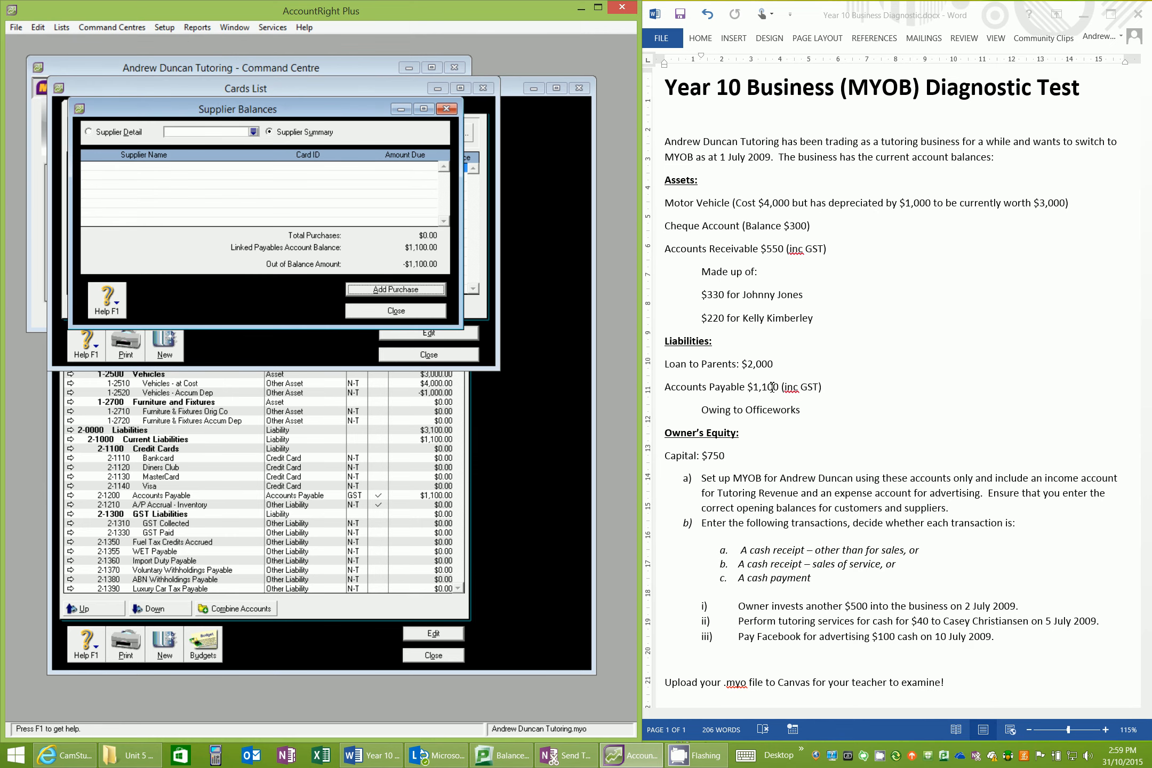
click(208, 135)
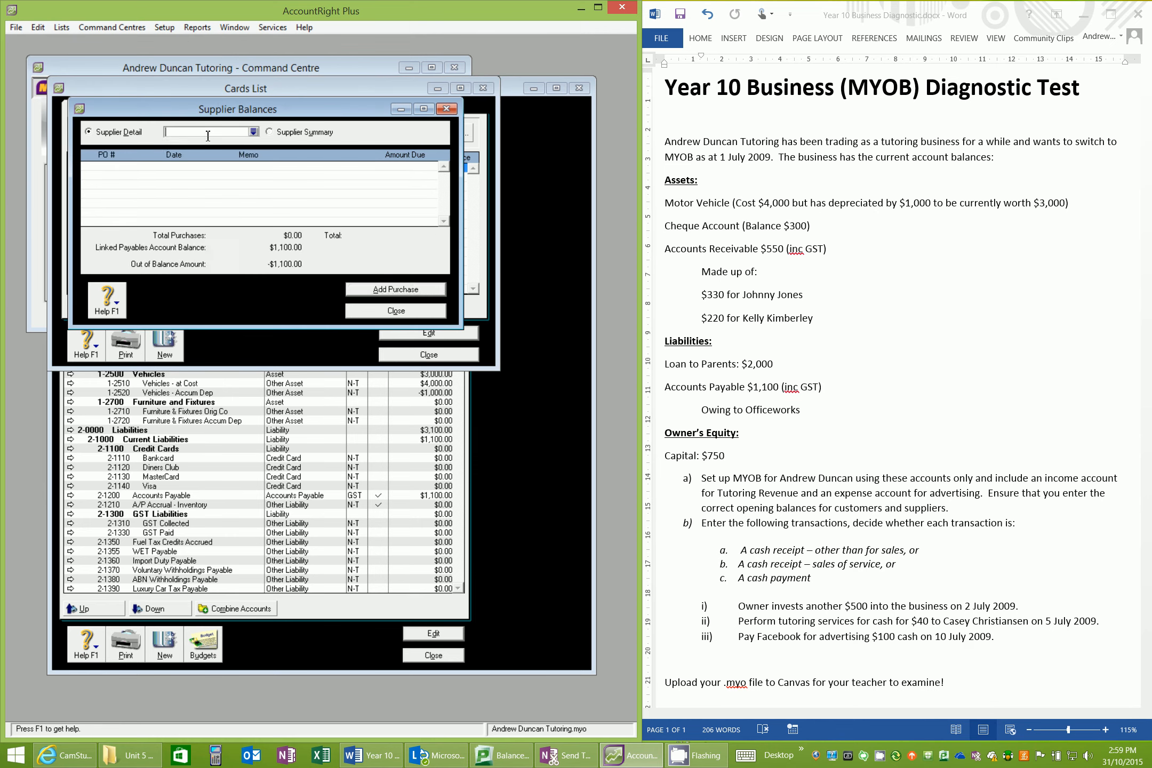
text(Officeworks)
key(Tab)
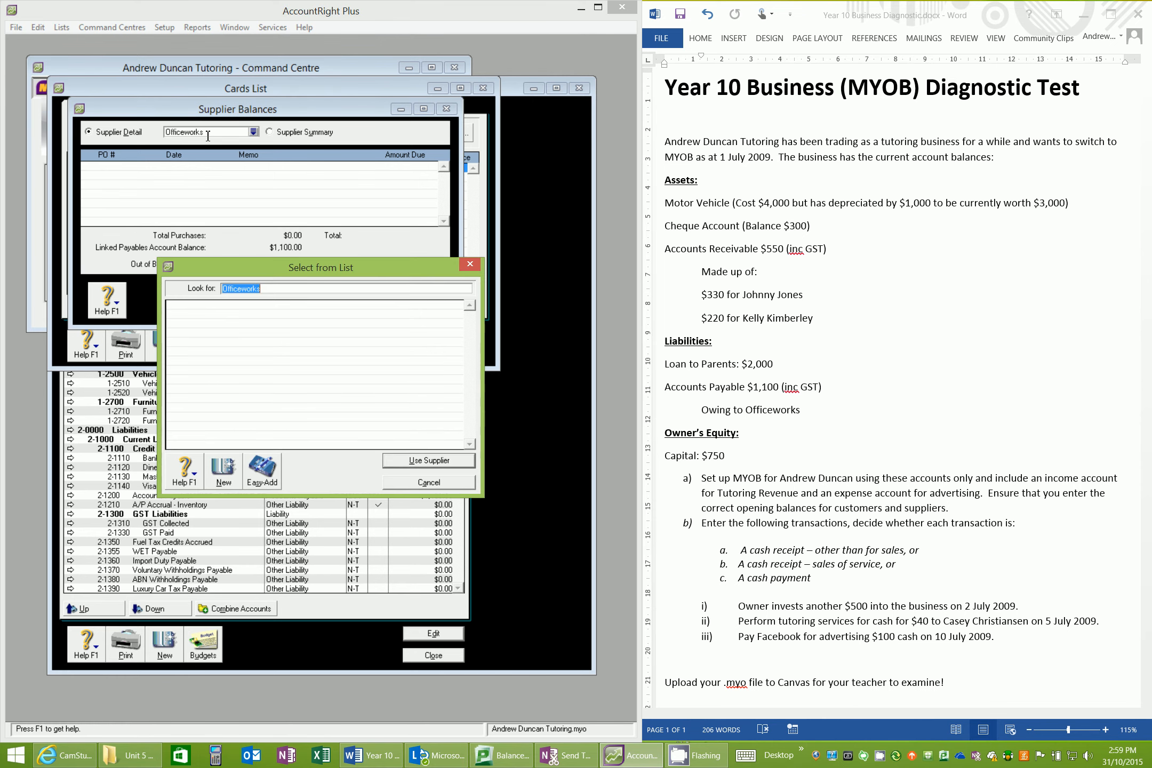
click(228, 480)
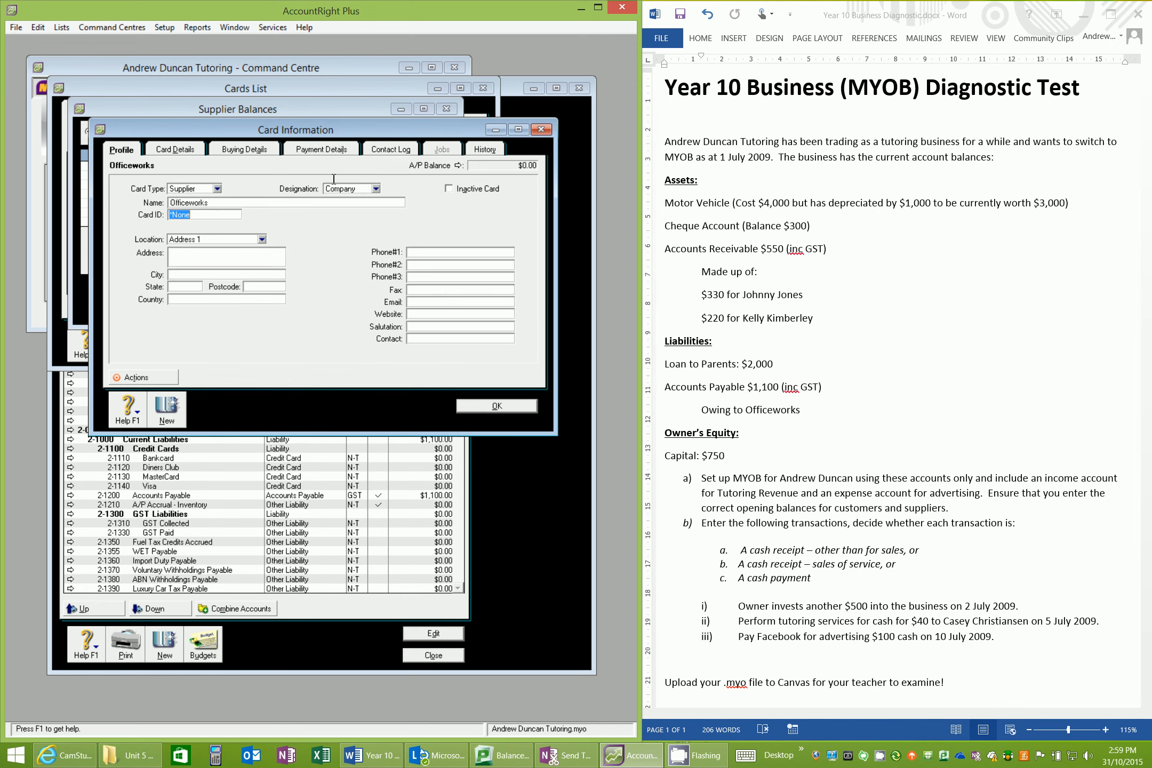
click(471, 407)
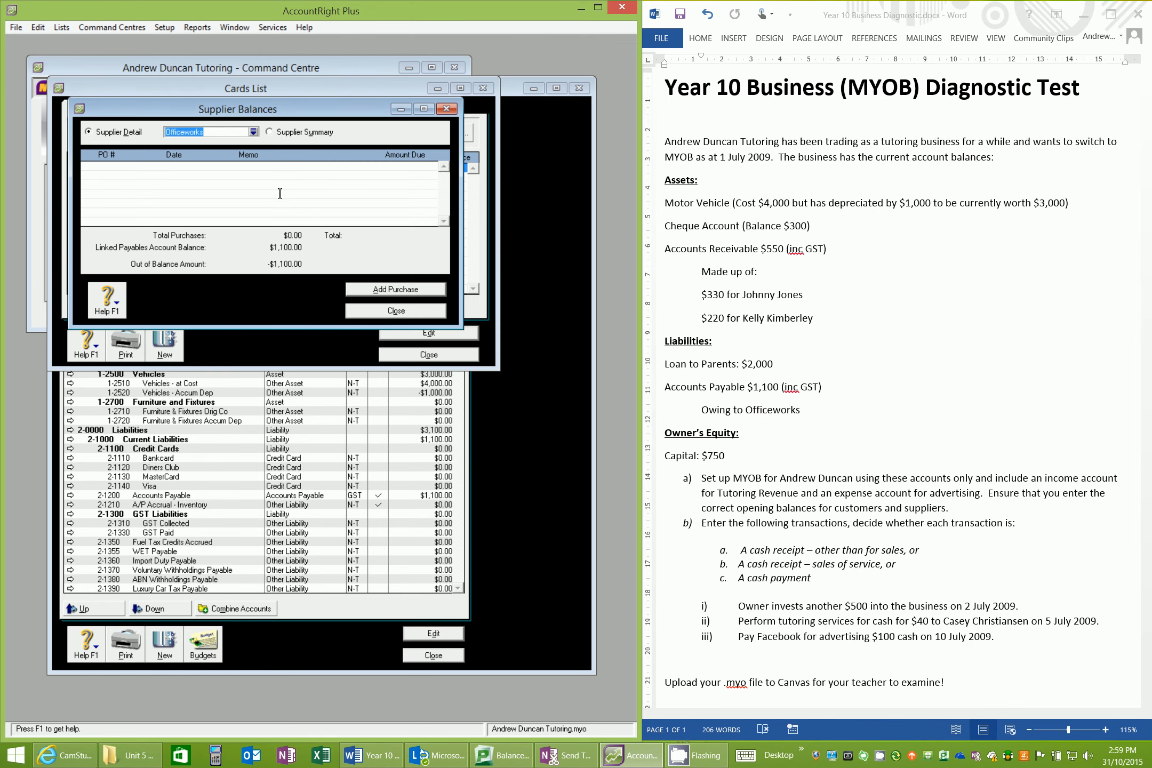
Step: Start a historical purchase for Officeworks
click(369, 291)
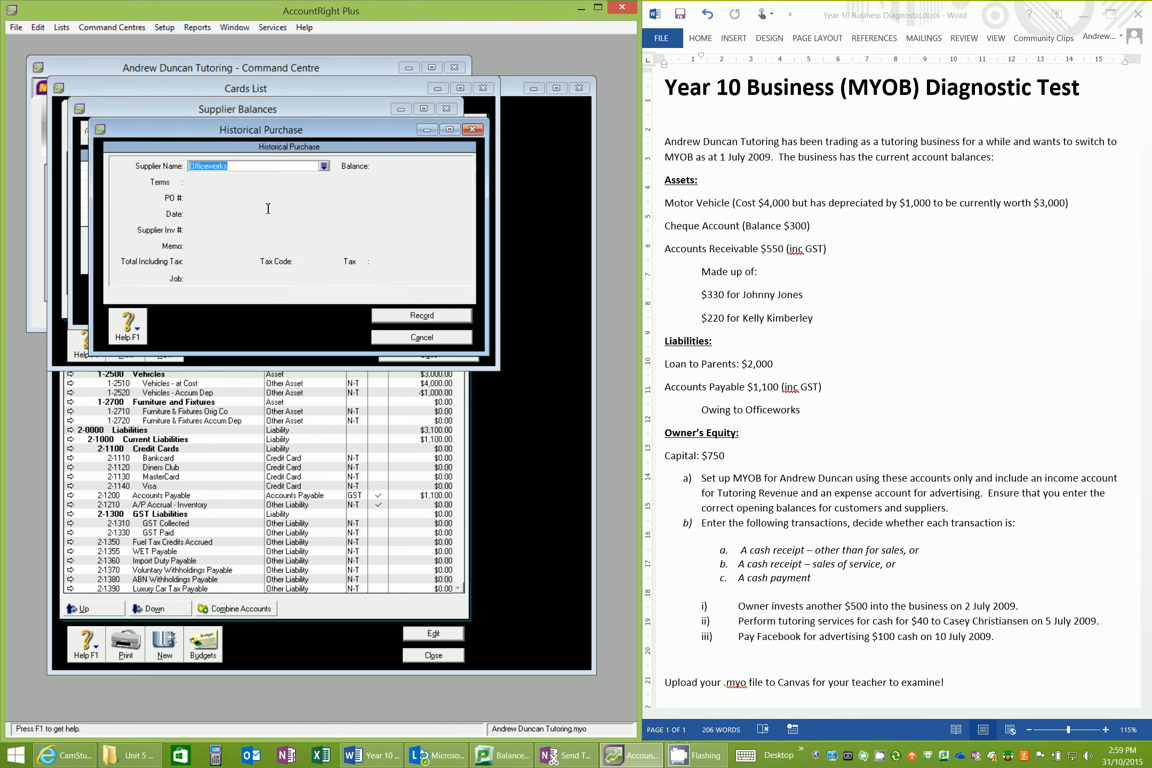